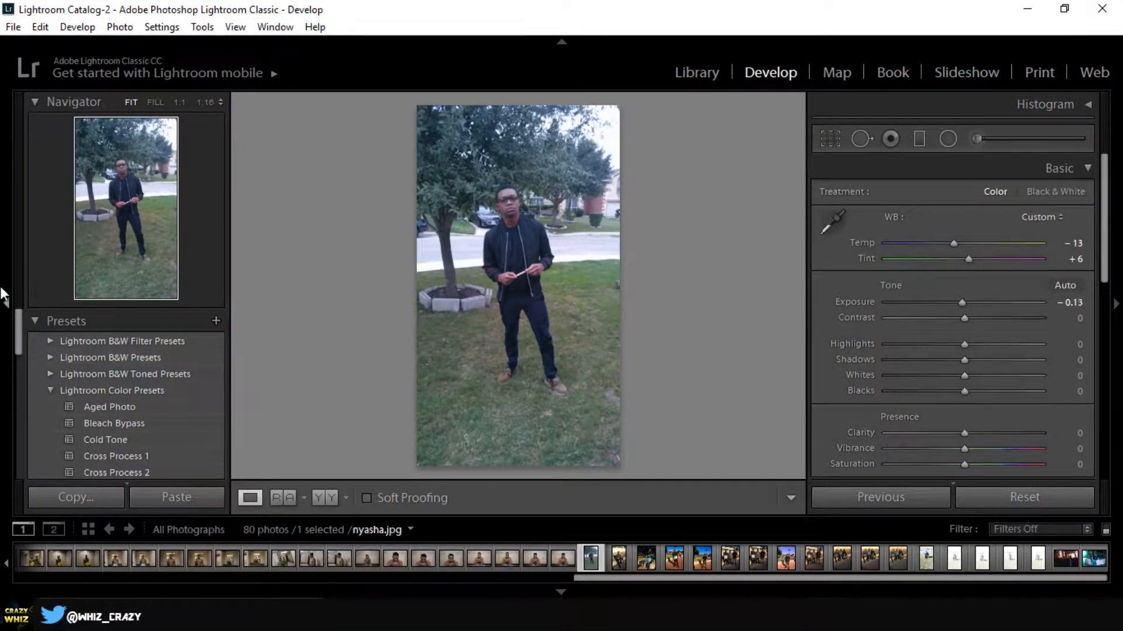
- Collapse the expanded preset groups, including Lightroom Color Presets and User Presets, so that only group names are listed
click(50, 391)
click(51, 423)
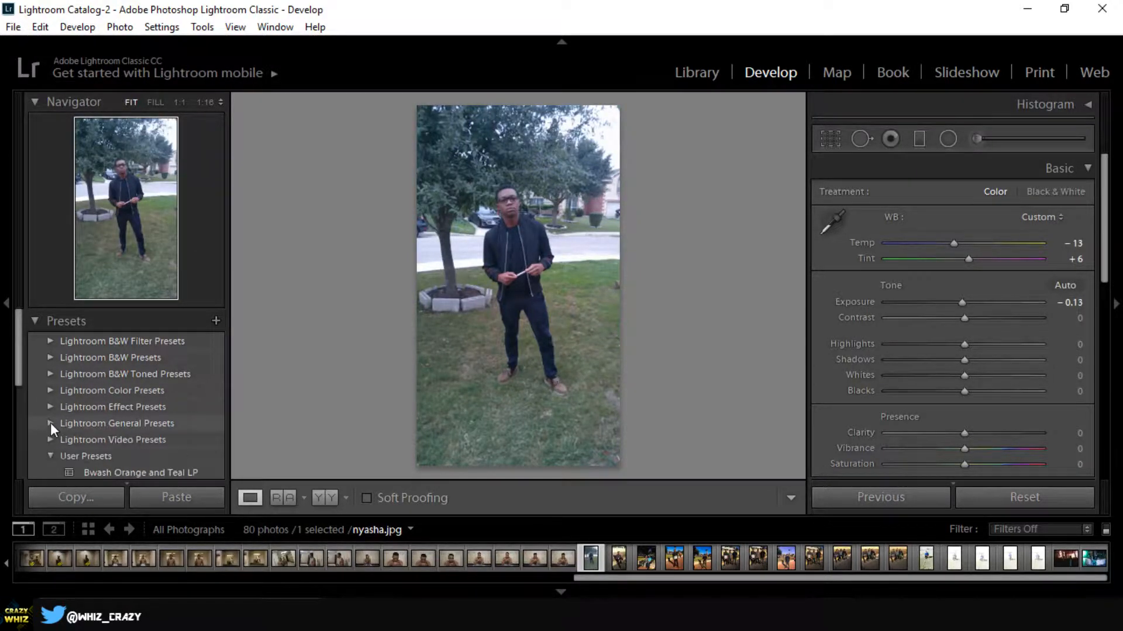
click(48, 457)
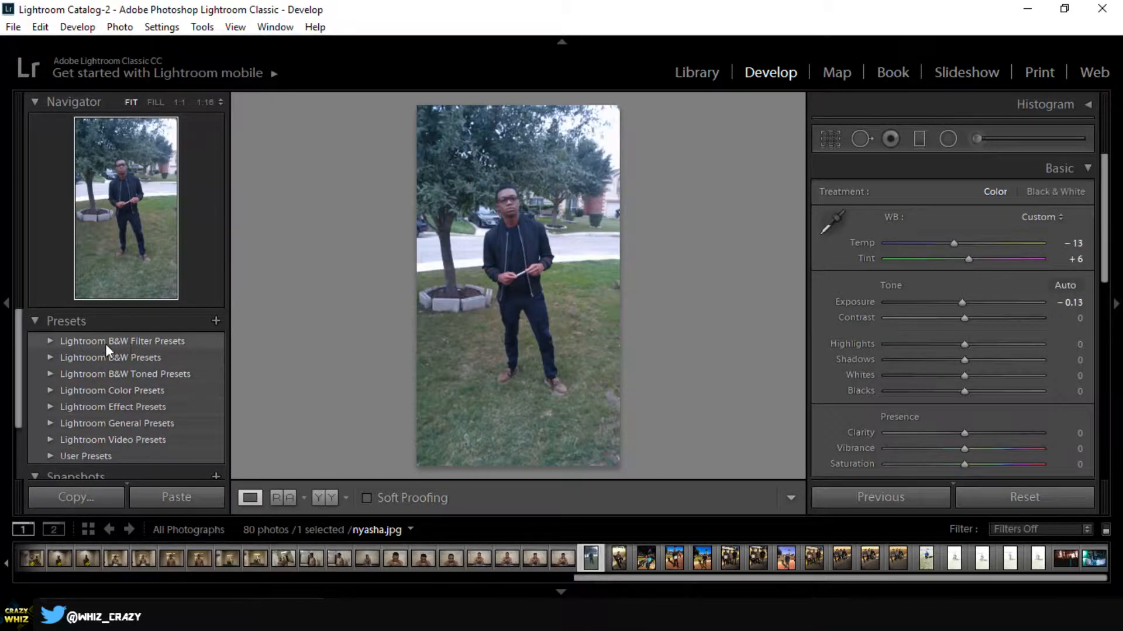
- Try the Blue Filter, Blue Hi-Contrast Filter and Green Filter presets from Lightroom B&W Filter Presets on the photo
click(46, 344)
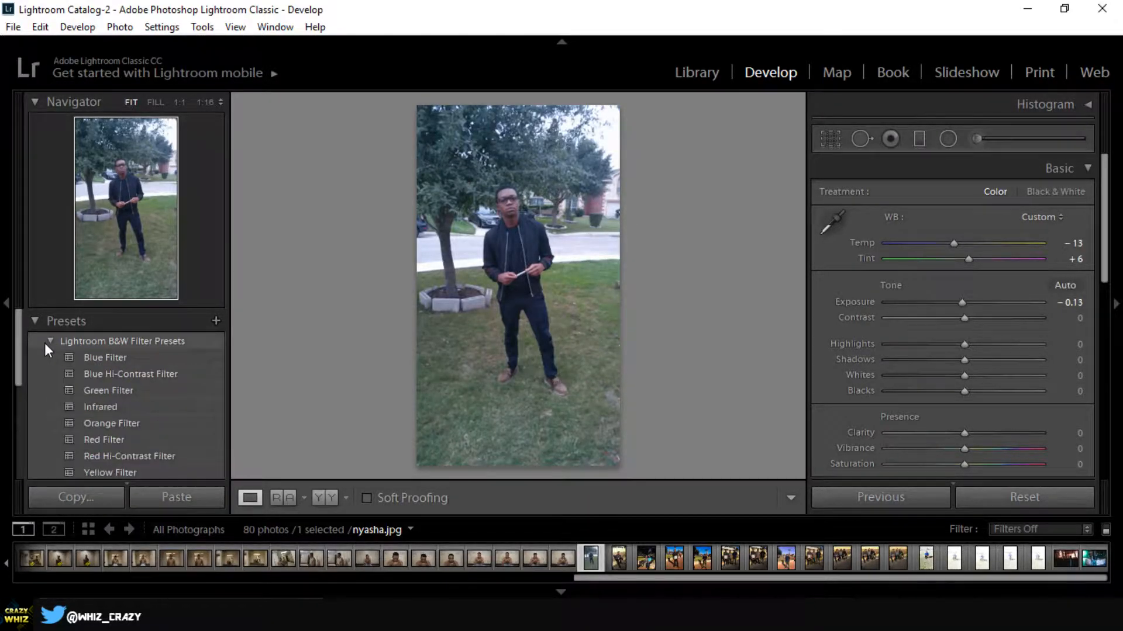
click(95, 357)
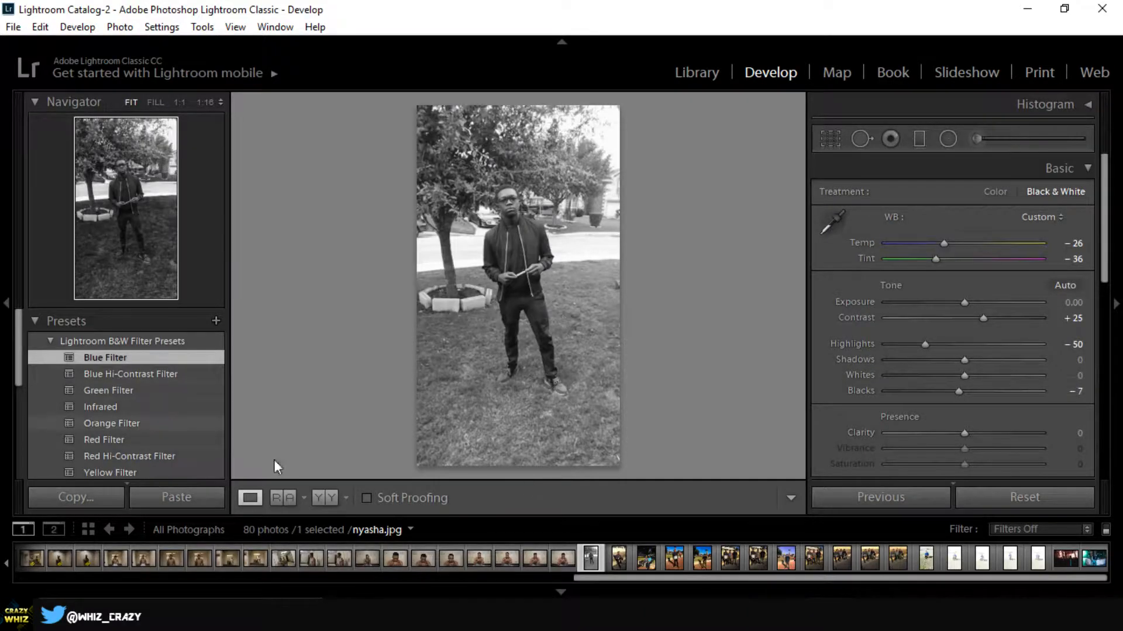
click(114, 376)
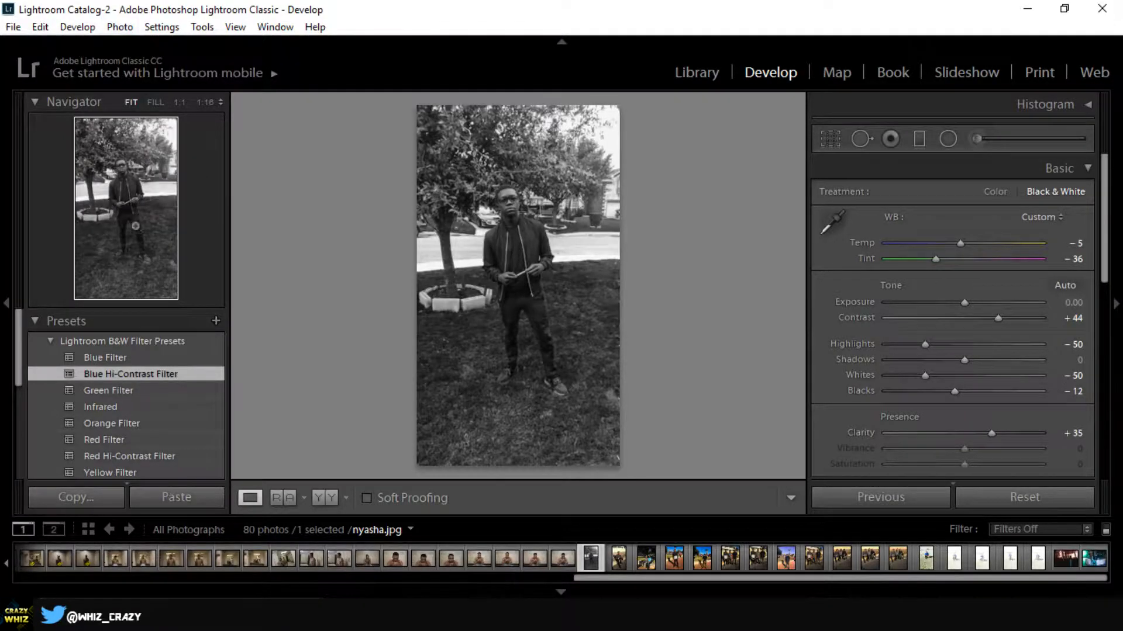
click(115, 391)
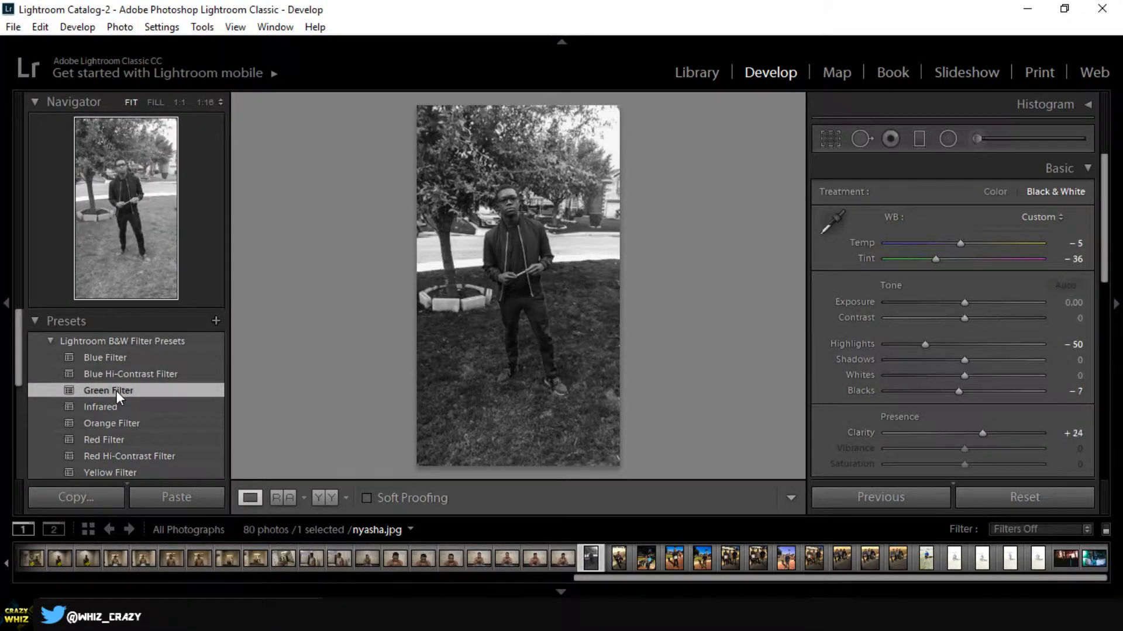
- Try the Infrared, Orange Filter and Yellow Filter presets on the photo and collapse the B&W Filter group
click(109, 410)
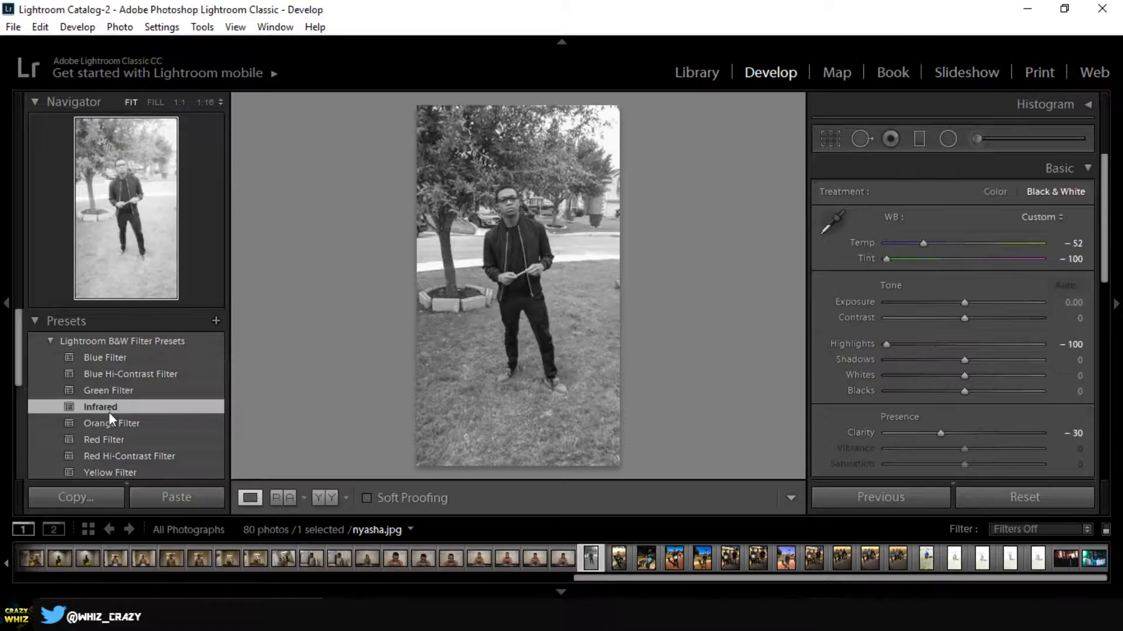
click(89, 422)
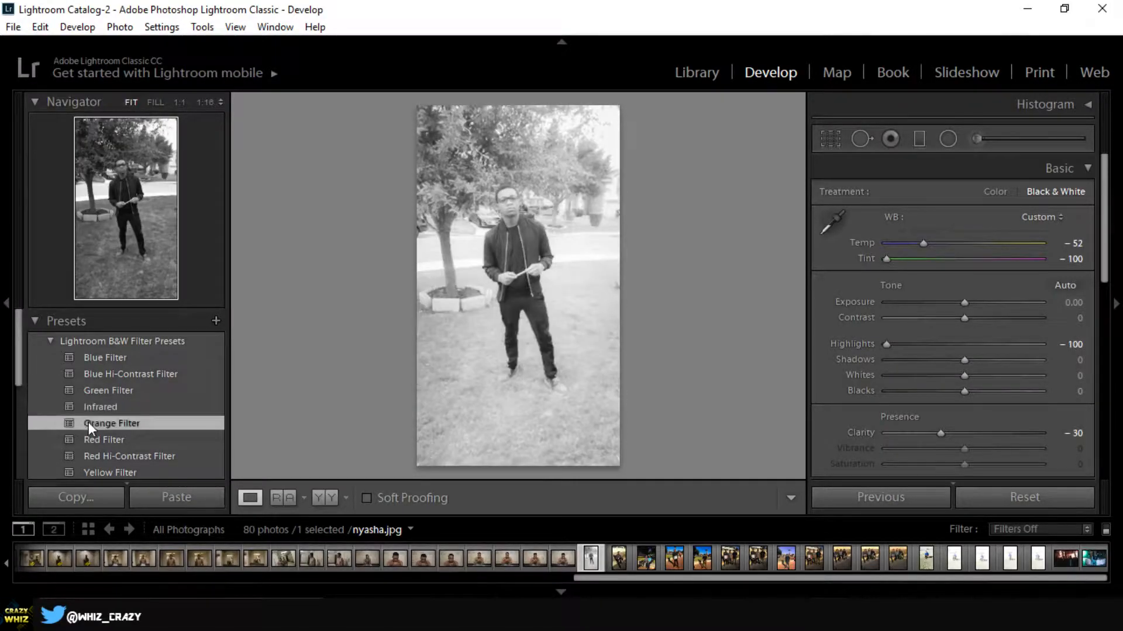
scroll(197, 435, down, 2)
click(141, 404)
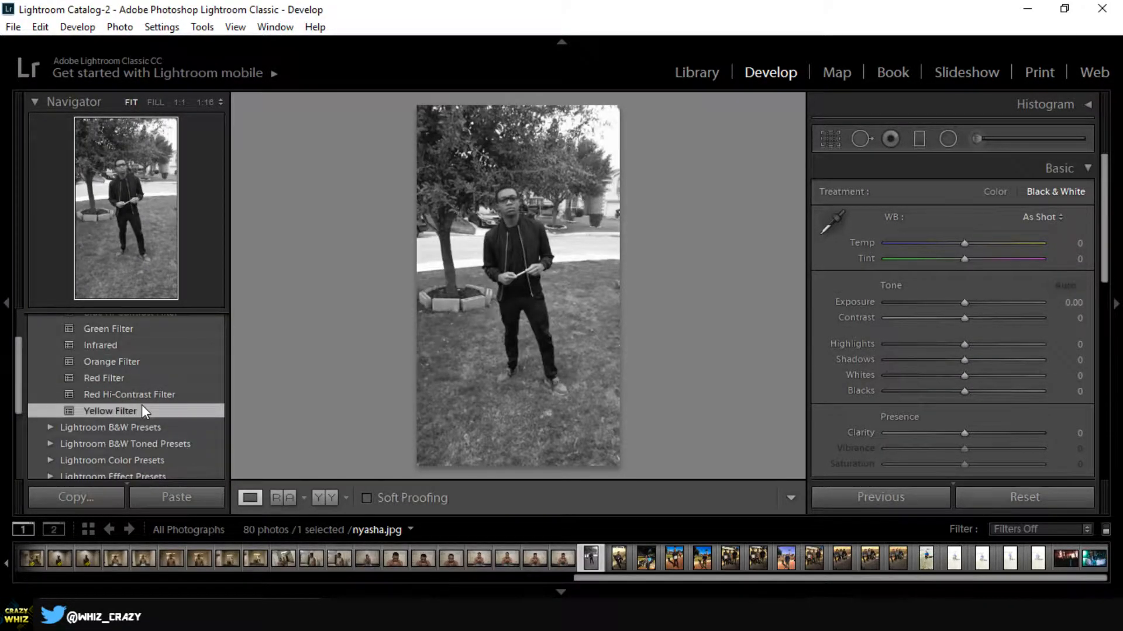
scroll(97, 406, up, 2)
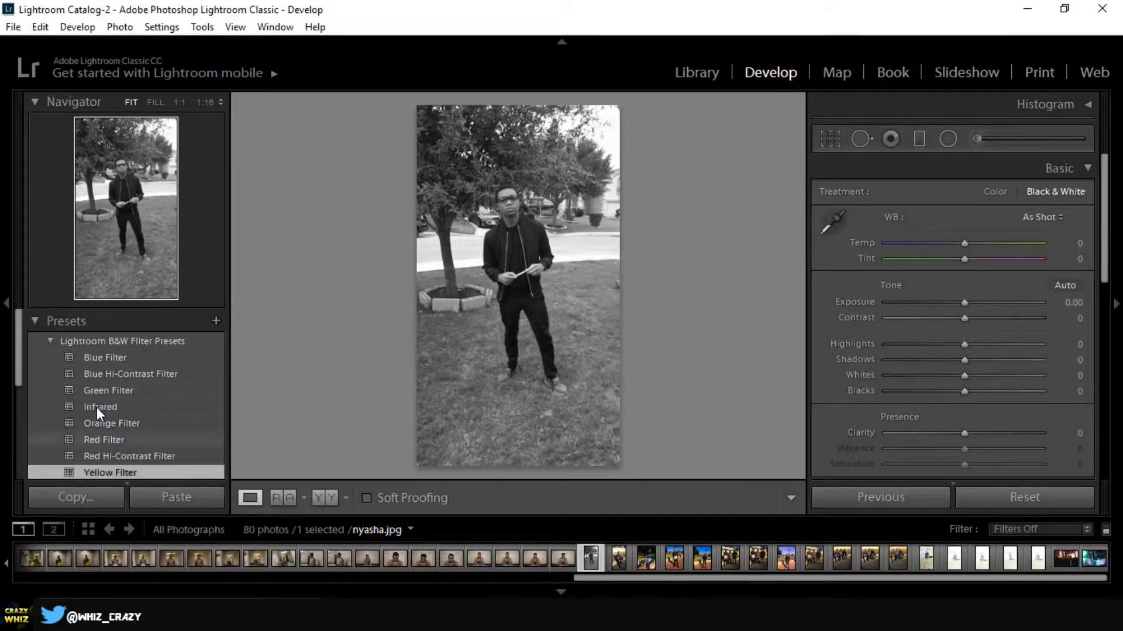
click(50, 341)
- Try B&W Look 1 and B&W Look 2 from Lightroom B&W Presets on the photo and collapse that group
click(50, 358)
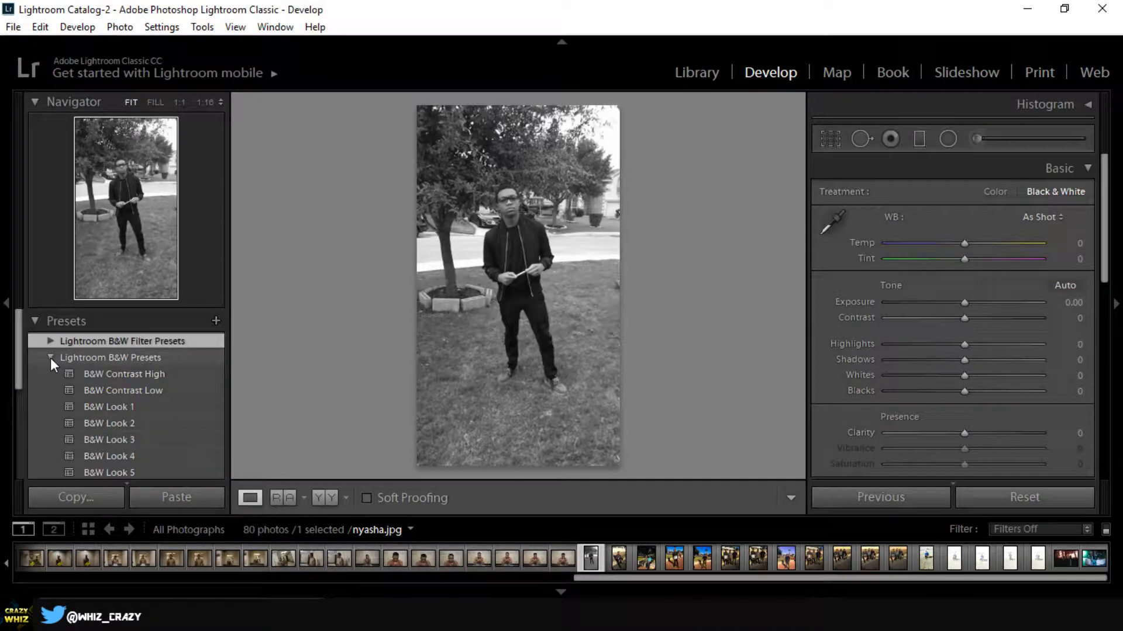
click(121, 407)
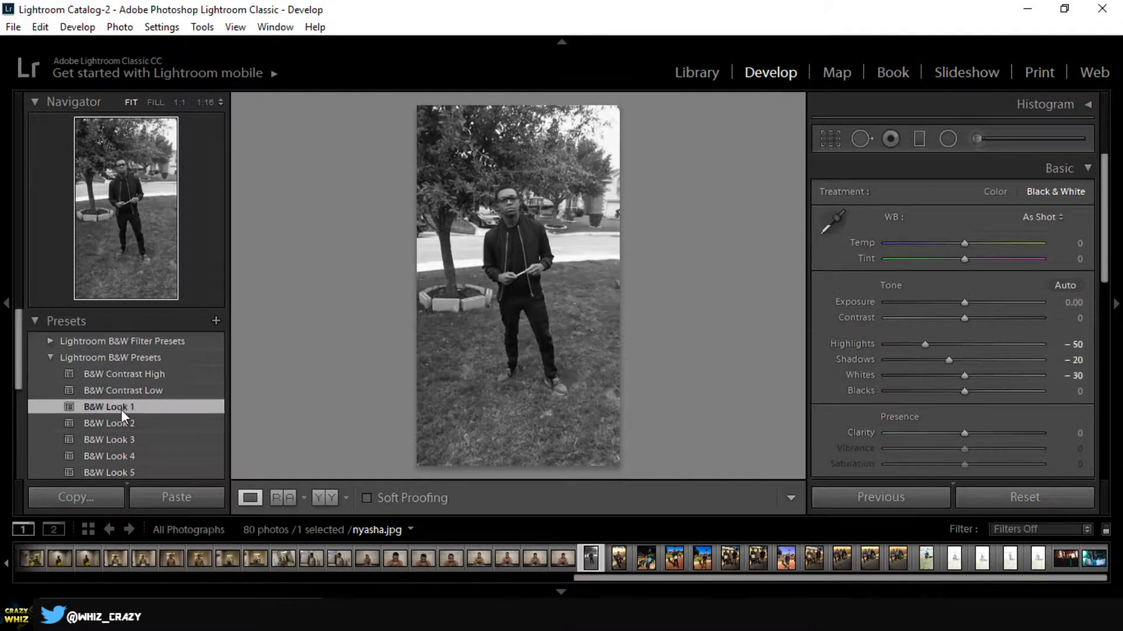
click(121, 423)
click(50, 357)
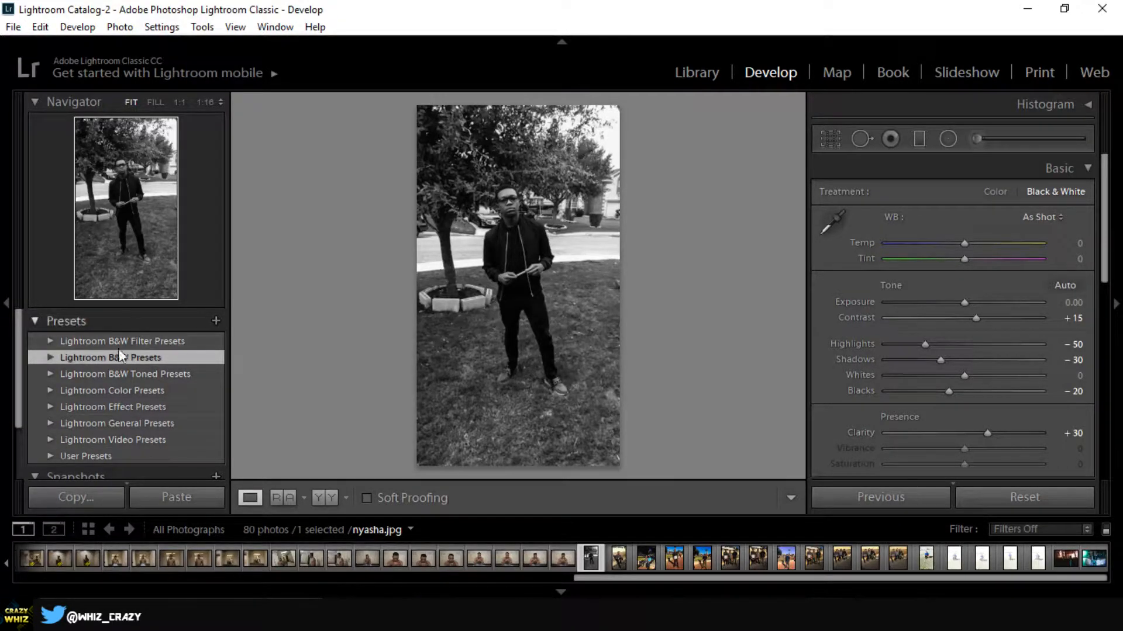
- Try the Aged Photo, Bleach Bypass and Cold Tone presets from Lightroom Color Presets on the photo
click(63, 389)
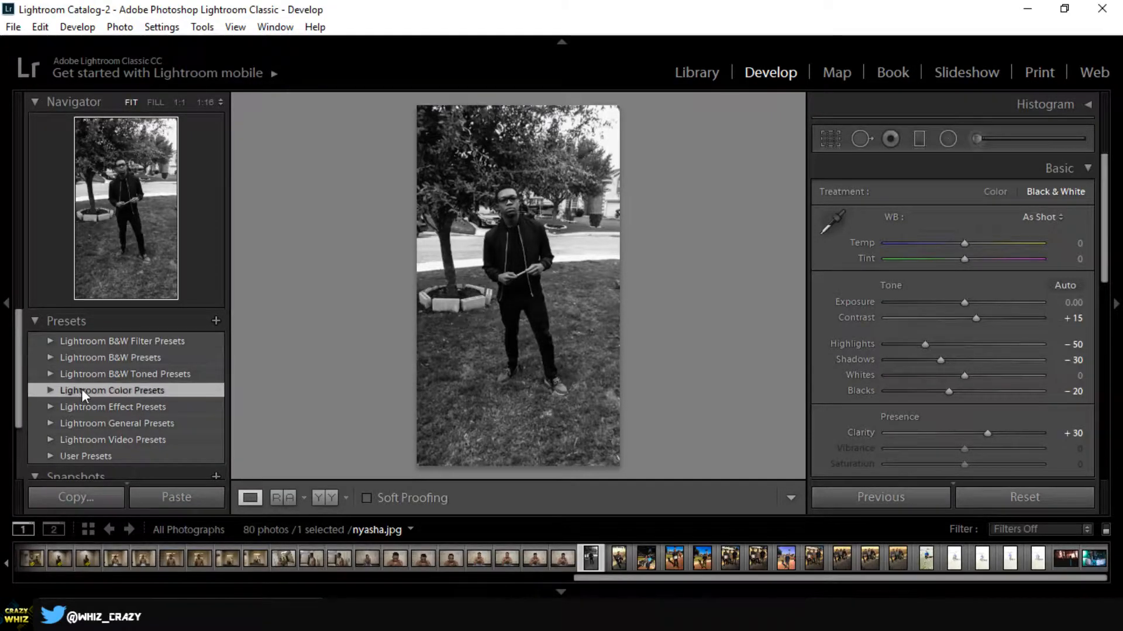
click(52, 389)
scroll(174, 413, down, 1)
click(139, 372)
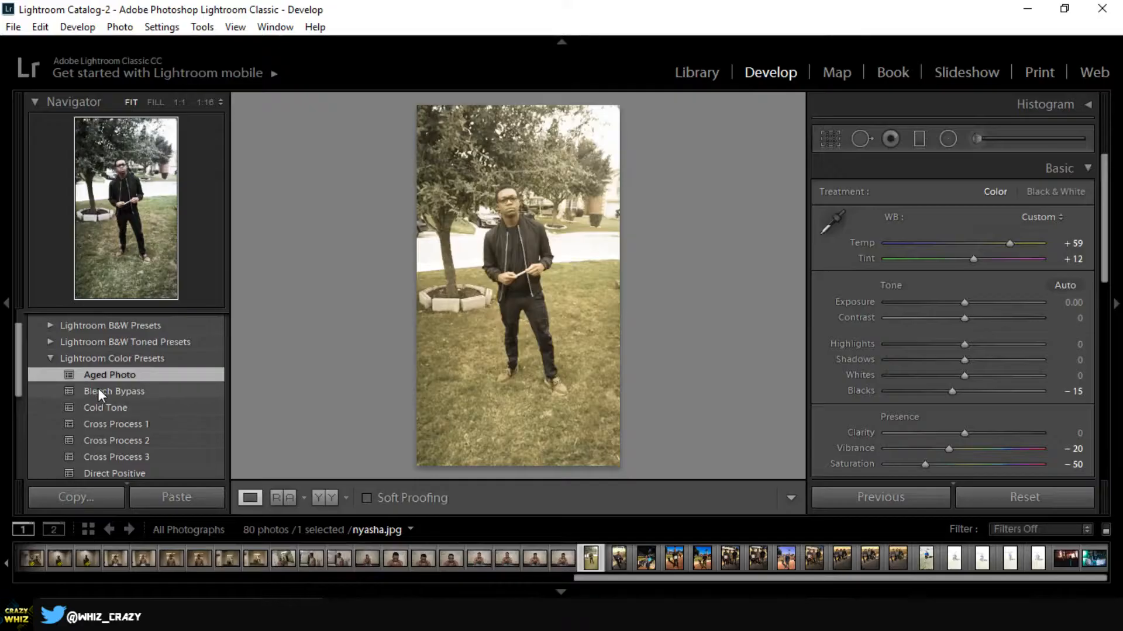
click(122, 393)
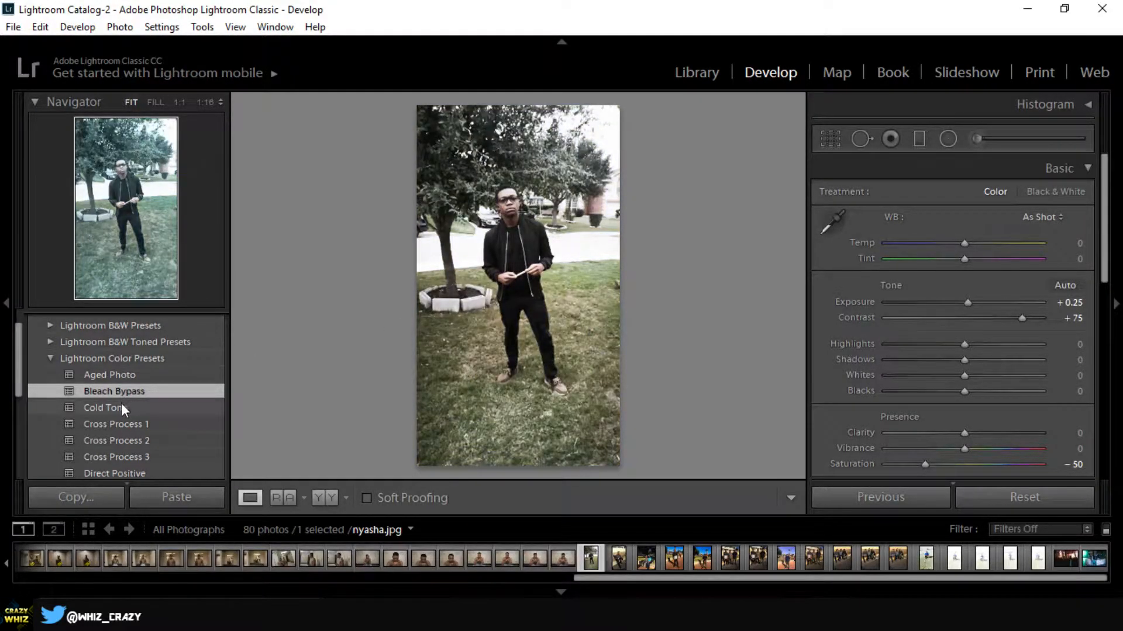
click(118, 405)
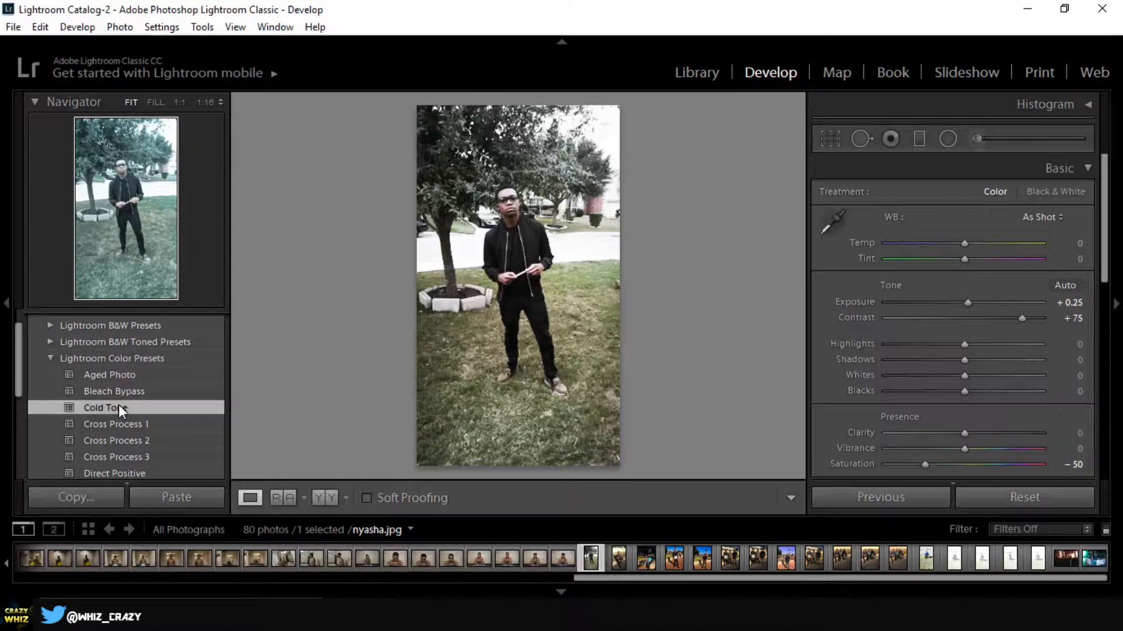
- Try Cross Process 1 and Cross Process 2, apply the Old Polar preset, and collapse the Color Presets group
click(146, 424)
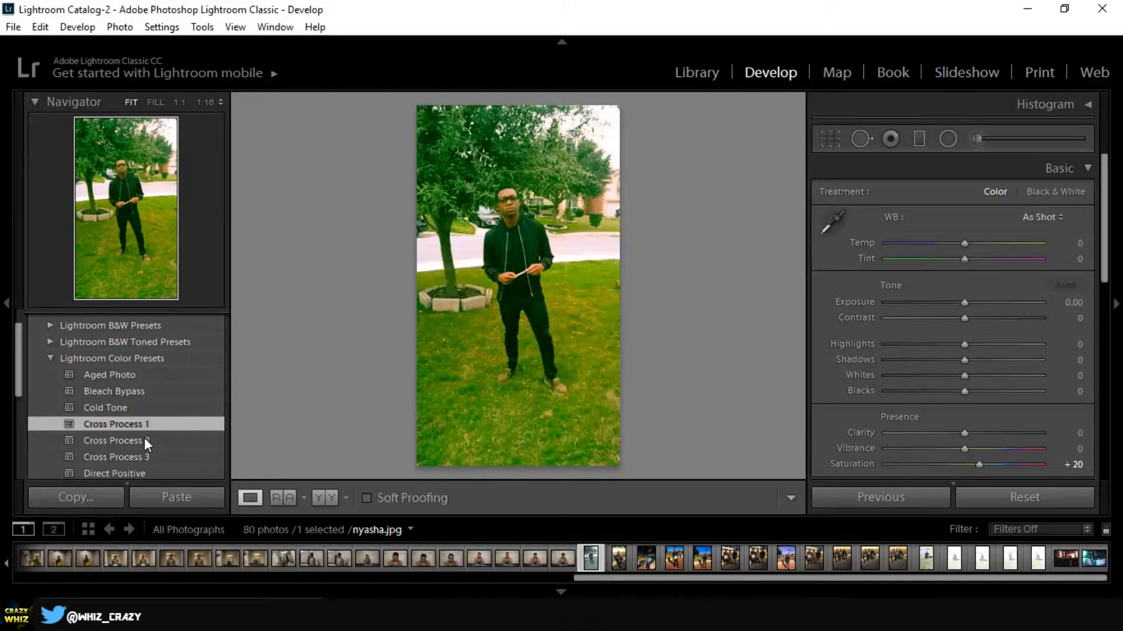
click(145, 440)
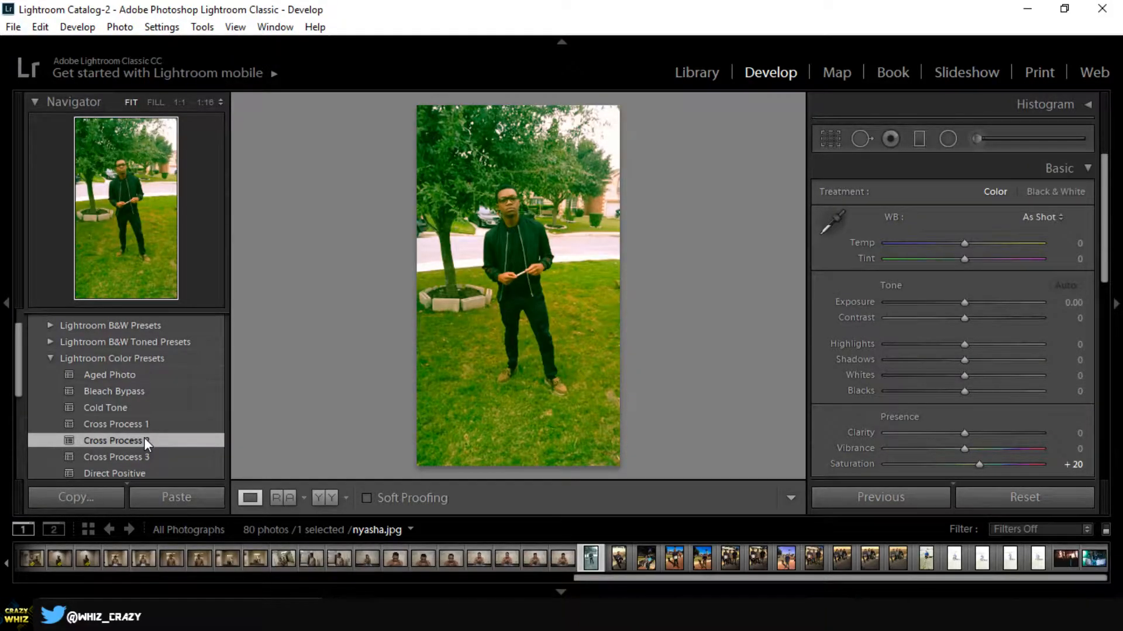
scroll(144, 437, down, 2)
click(132, 426)
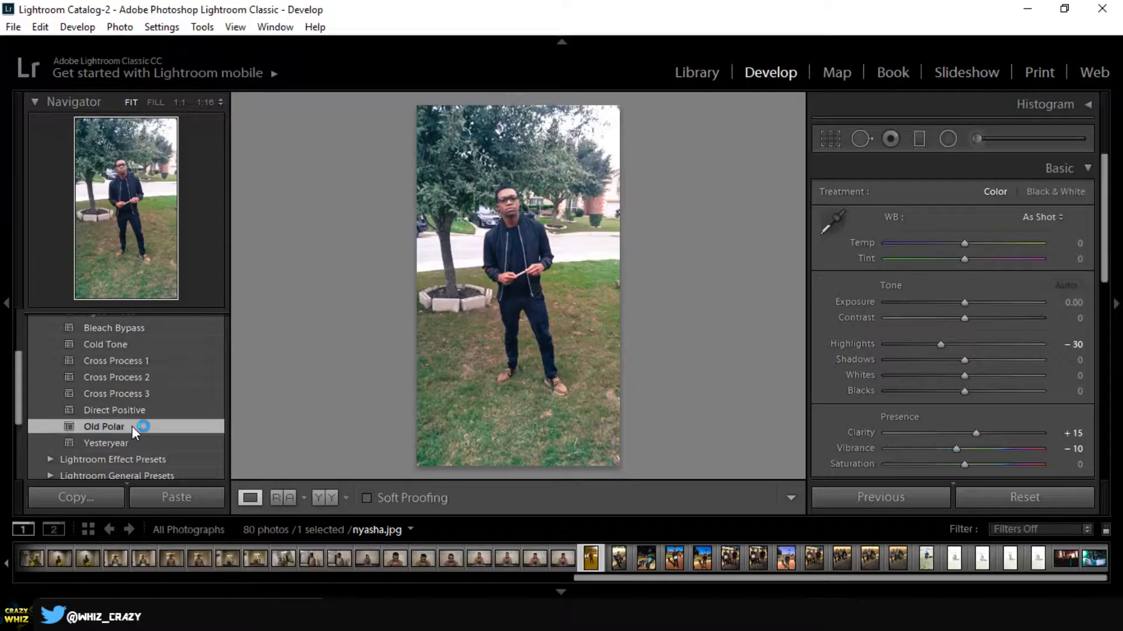
scroll(69, 388, up, 3)
click(69, 388)
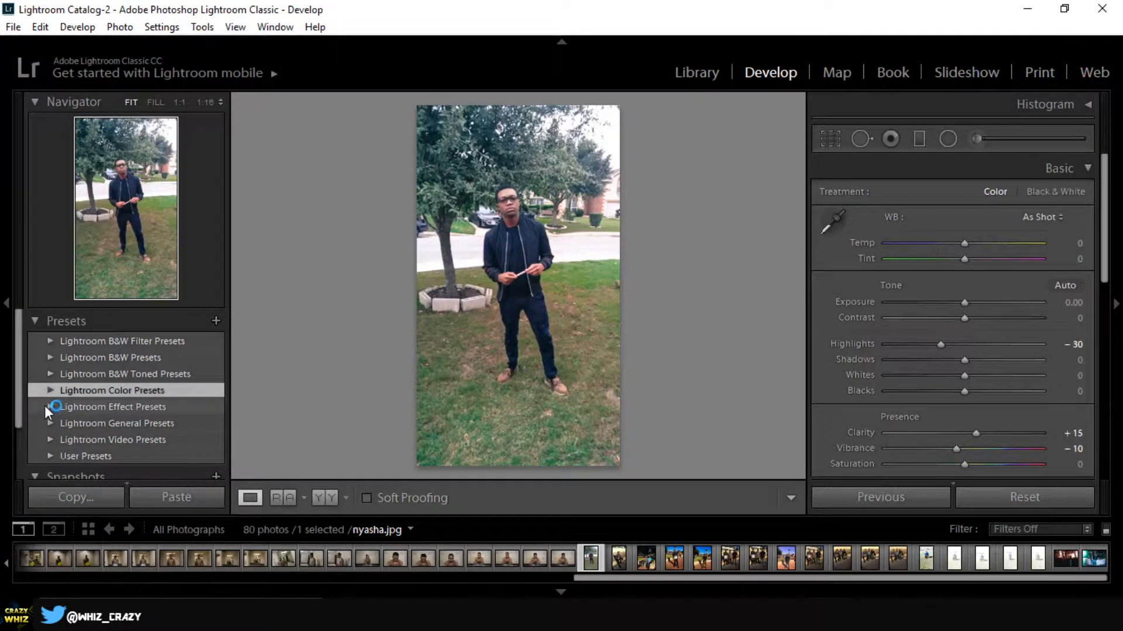
- Compare Grain - Heavy and Grain - Light from Lightroom Effect Presets and apply Grain - Medium to the photo
click(50, 407)
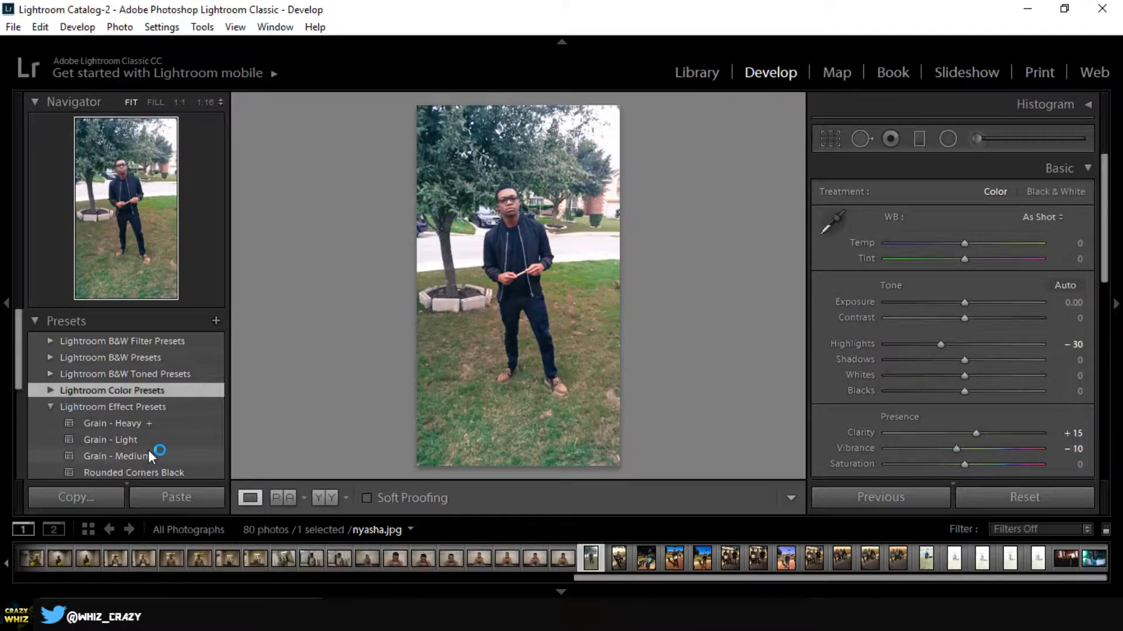
click(101, 423)
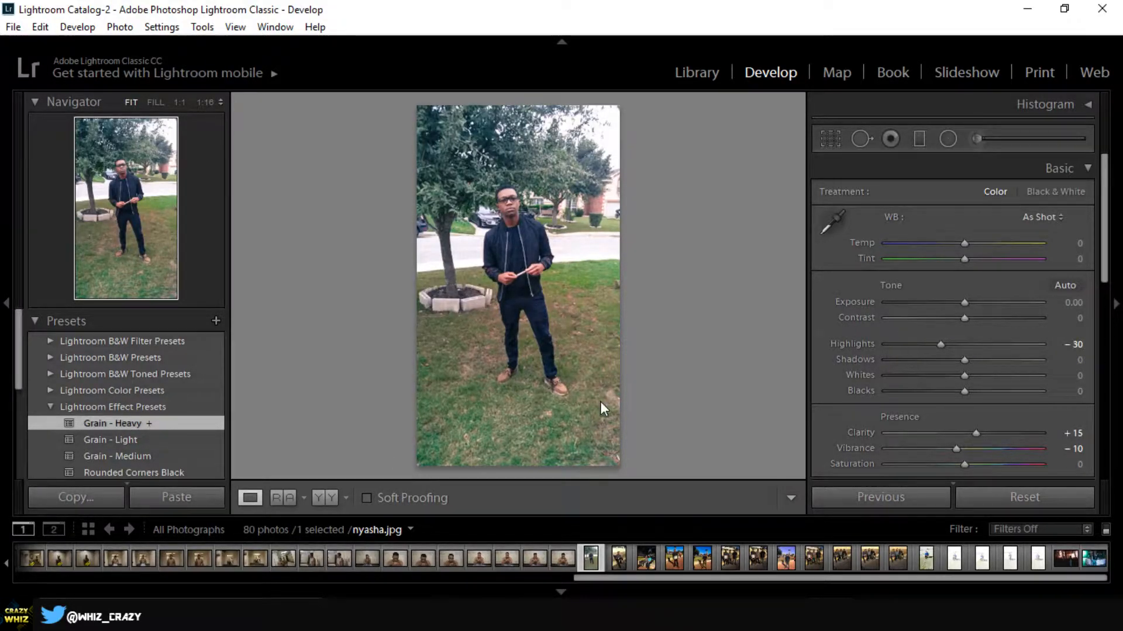
click(108, 442)
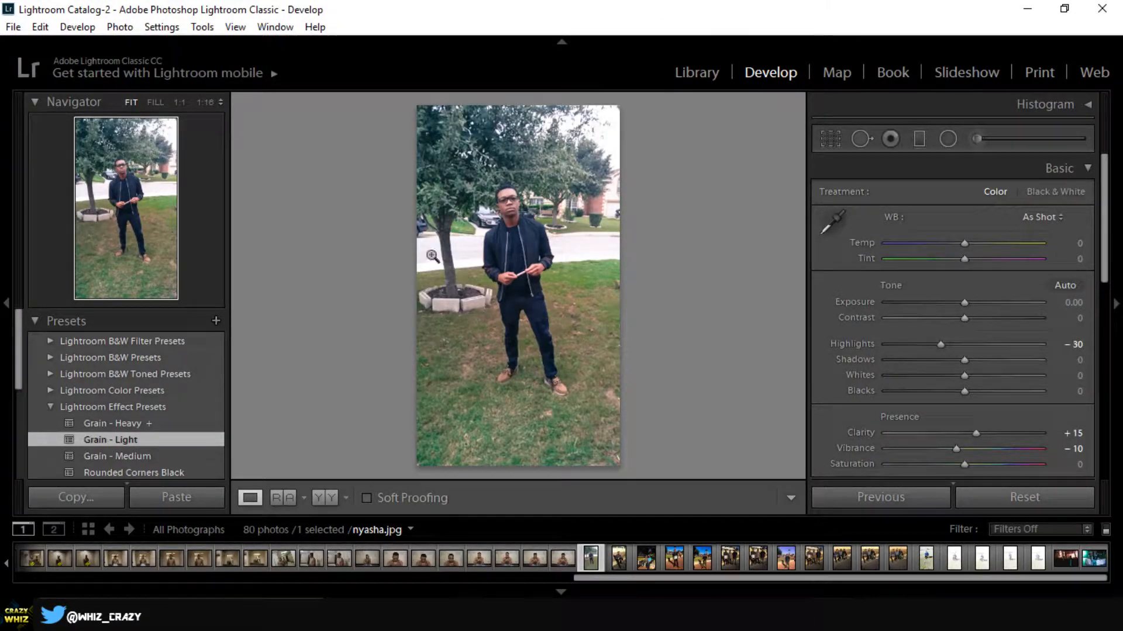
click(123, 455)
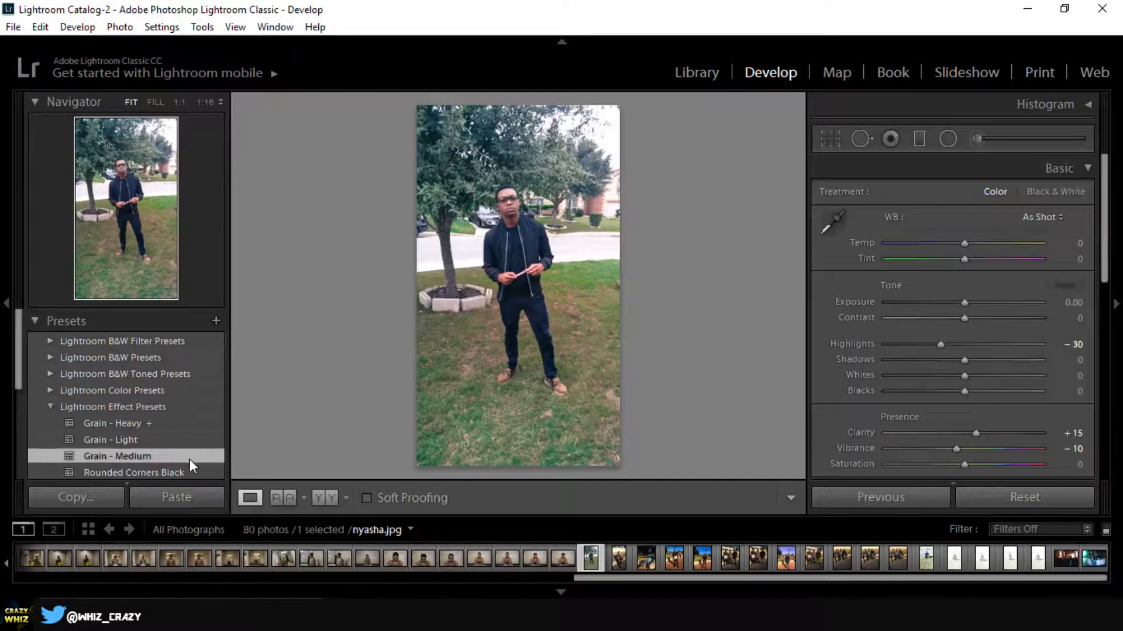
- Try the Rounded Corners Black, Rounded Corners White and Vignette 1 effects, ending with Vignette 2 applied to the photo
scroll(190, 459, down, 1)
click(170, 446)
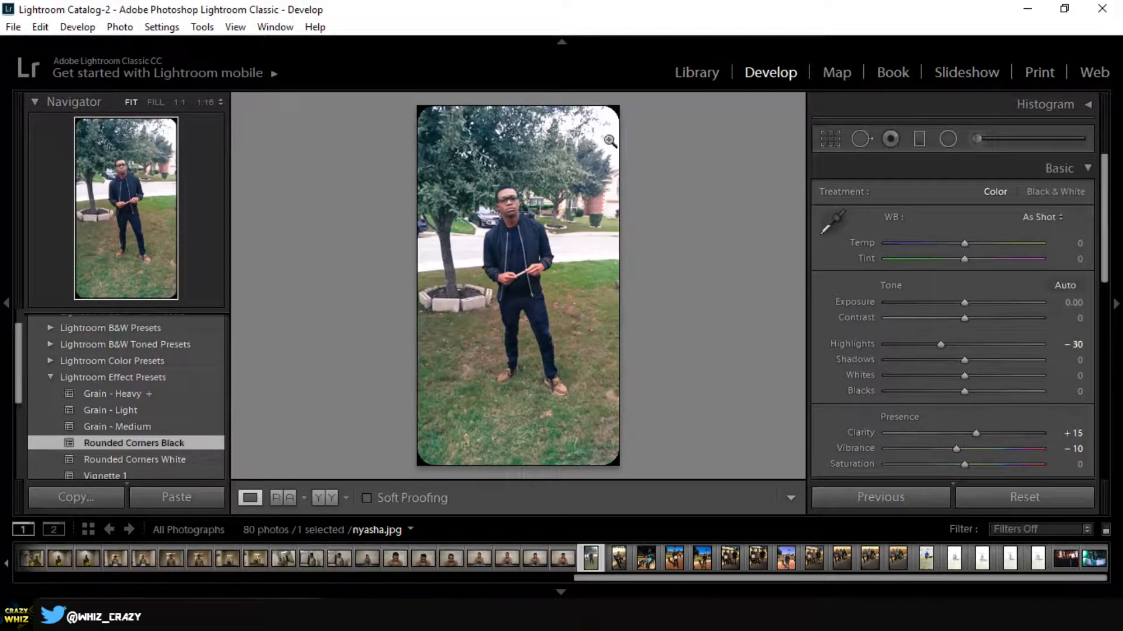
click(108, 458)
scroll(122, 433, down, 2)
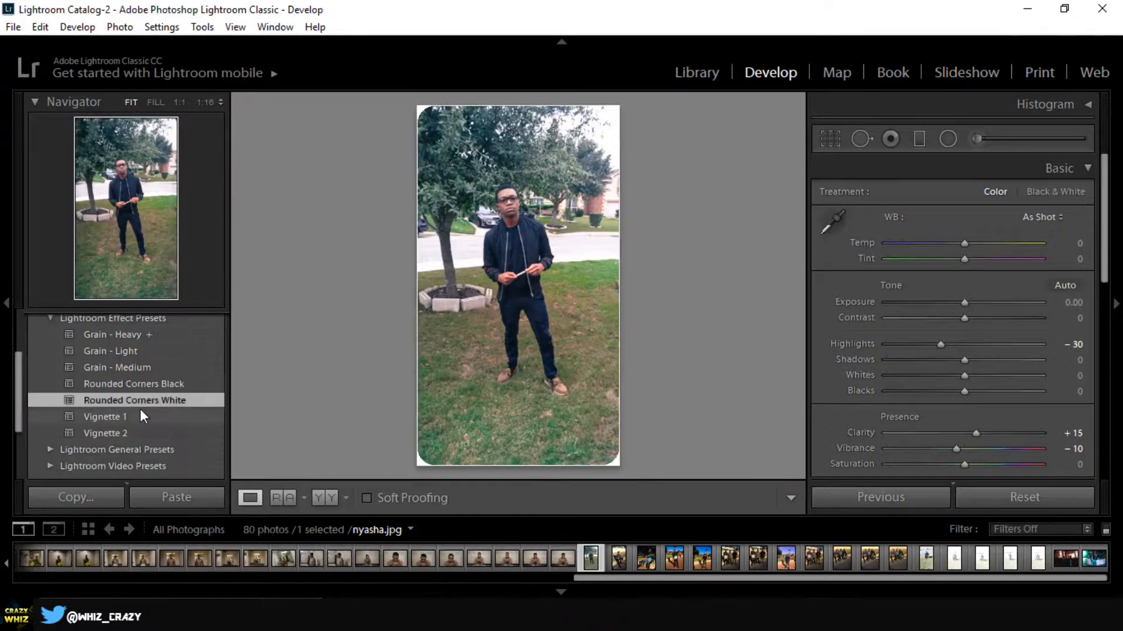
click(132, 413)
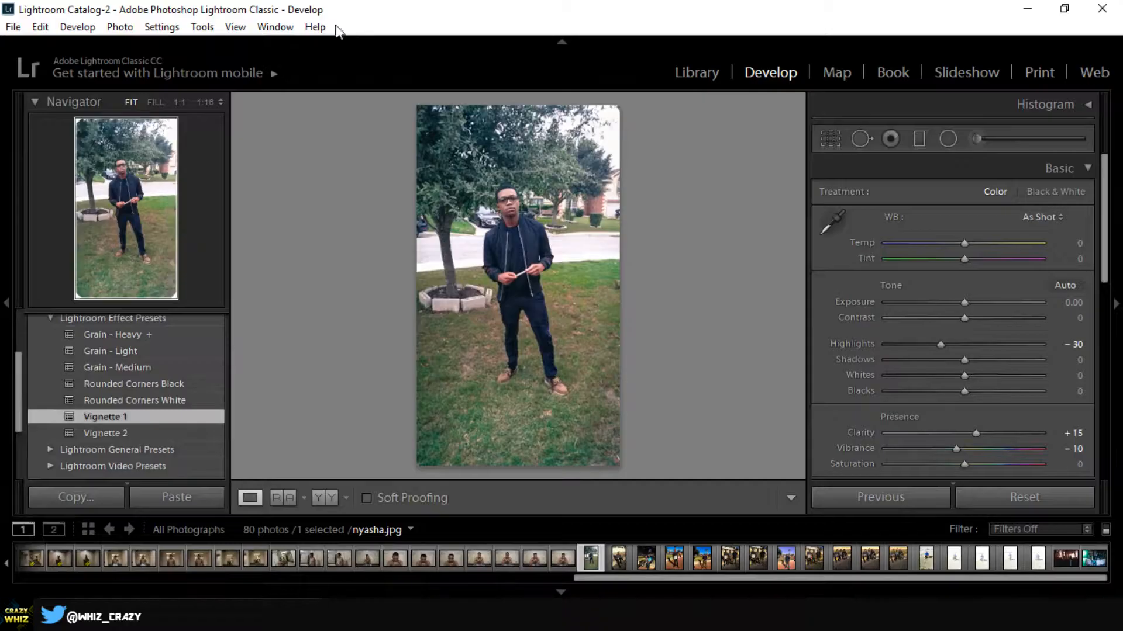
click(142, 432)
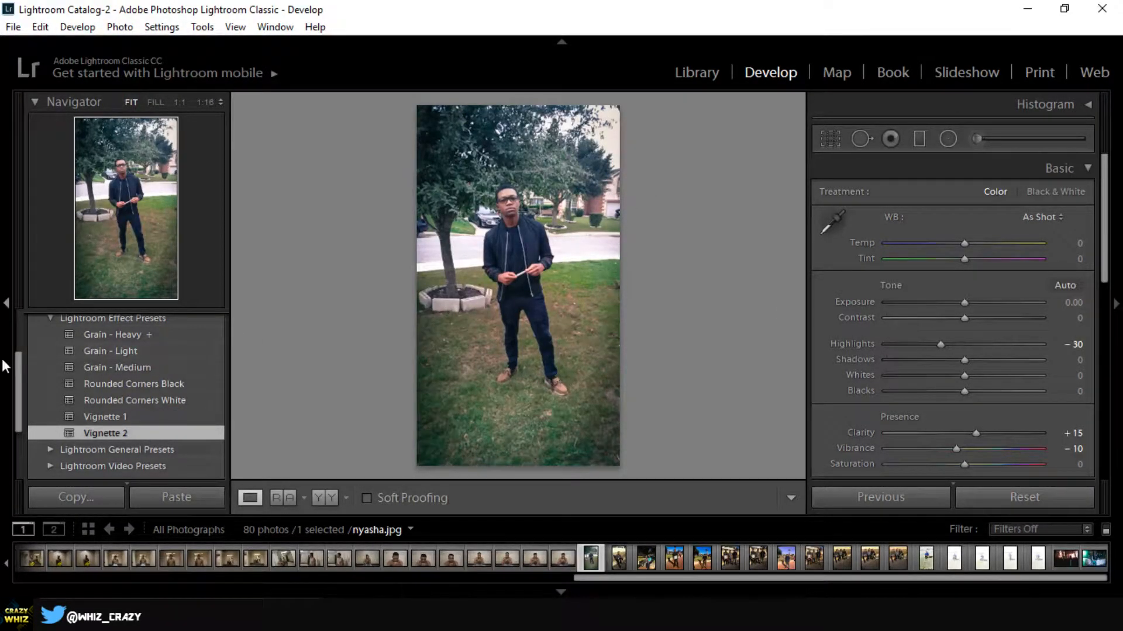
- Apply Auto Tone, Medium Contrast Curve, Punch and Sharpen - Faces from Lightroom General Presets to the photo
scroll(90, 418, down, 2)
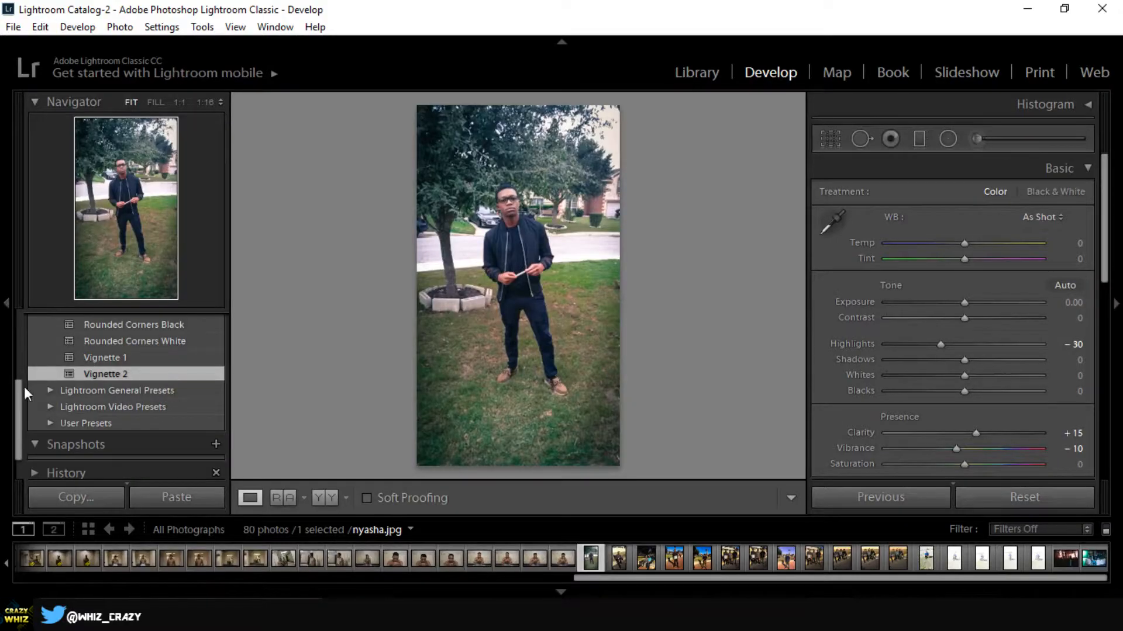
click(51, 390)
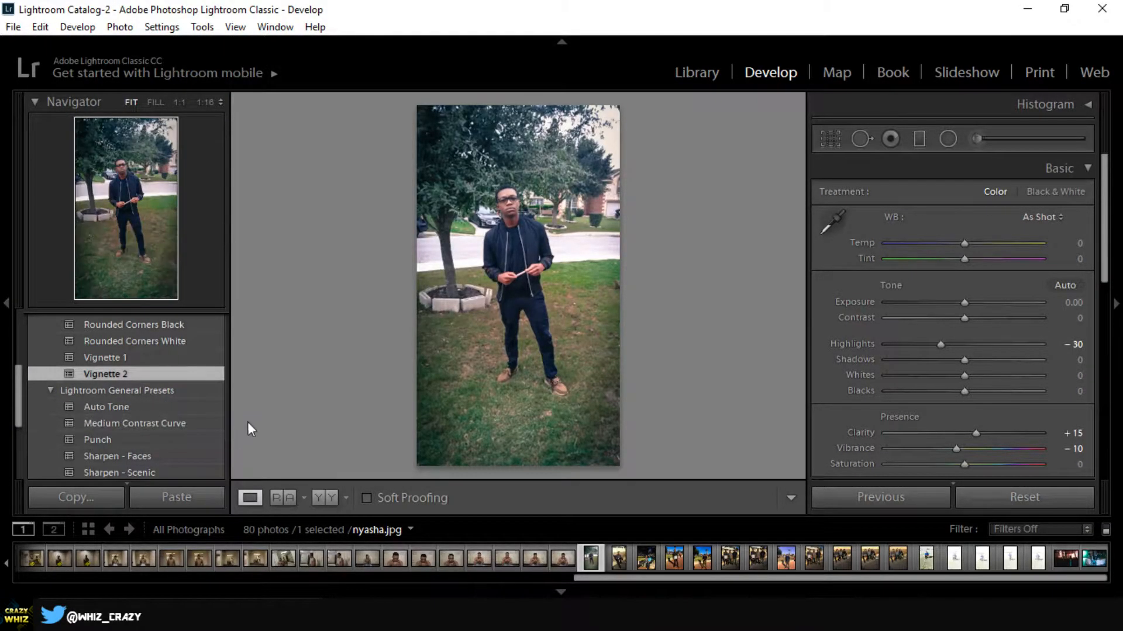
click(141, 407)
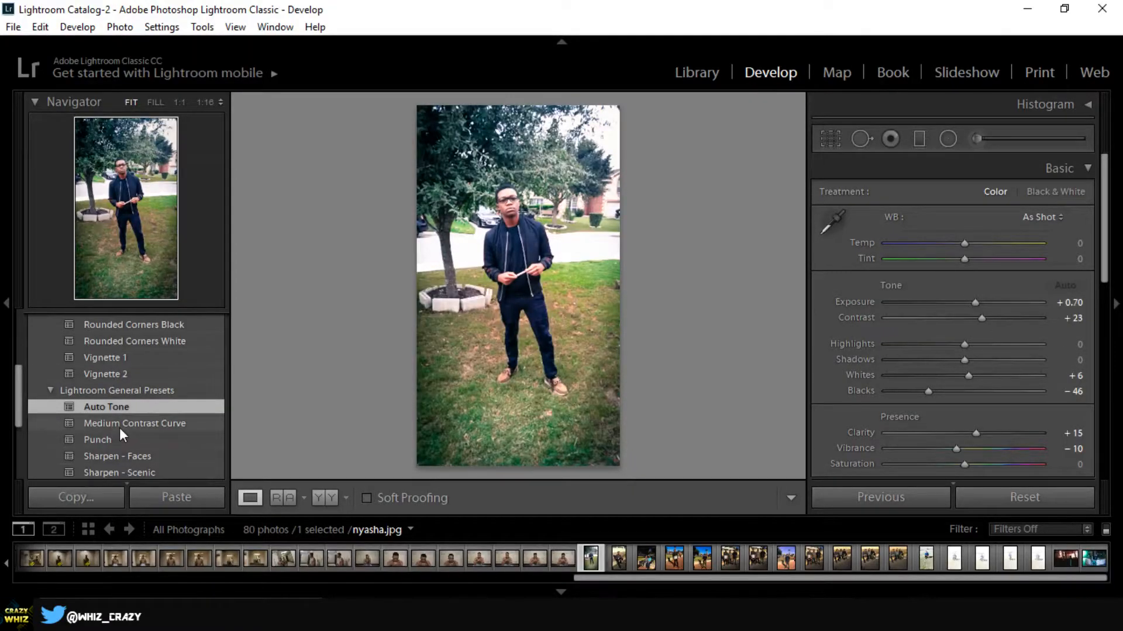
click(99, 422)
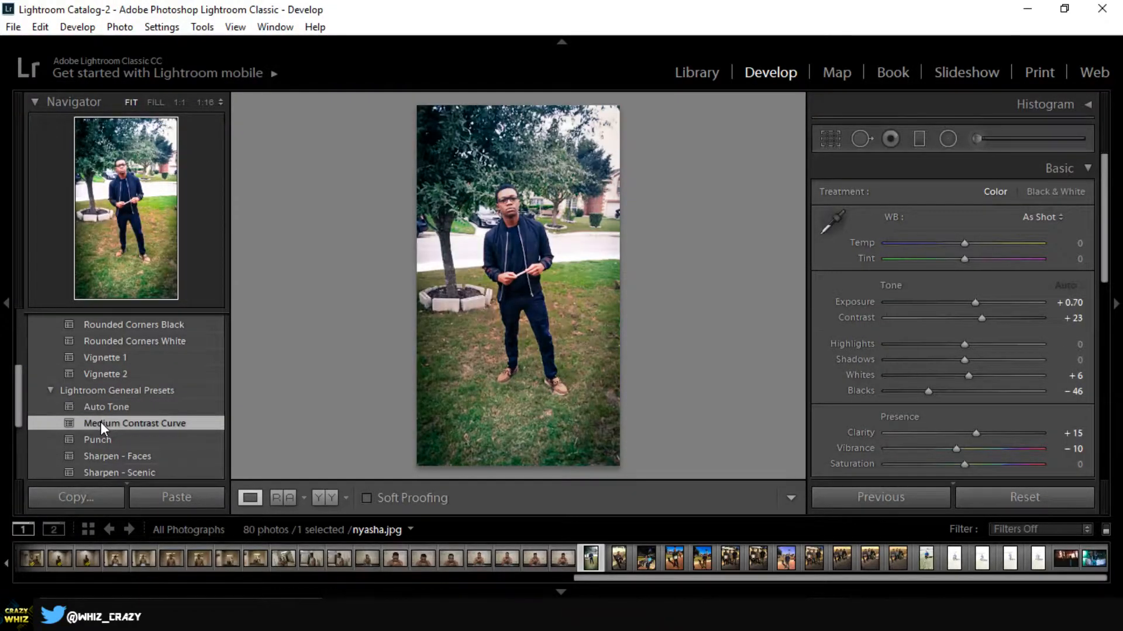
click(127, 440)
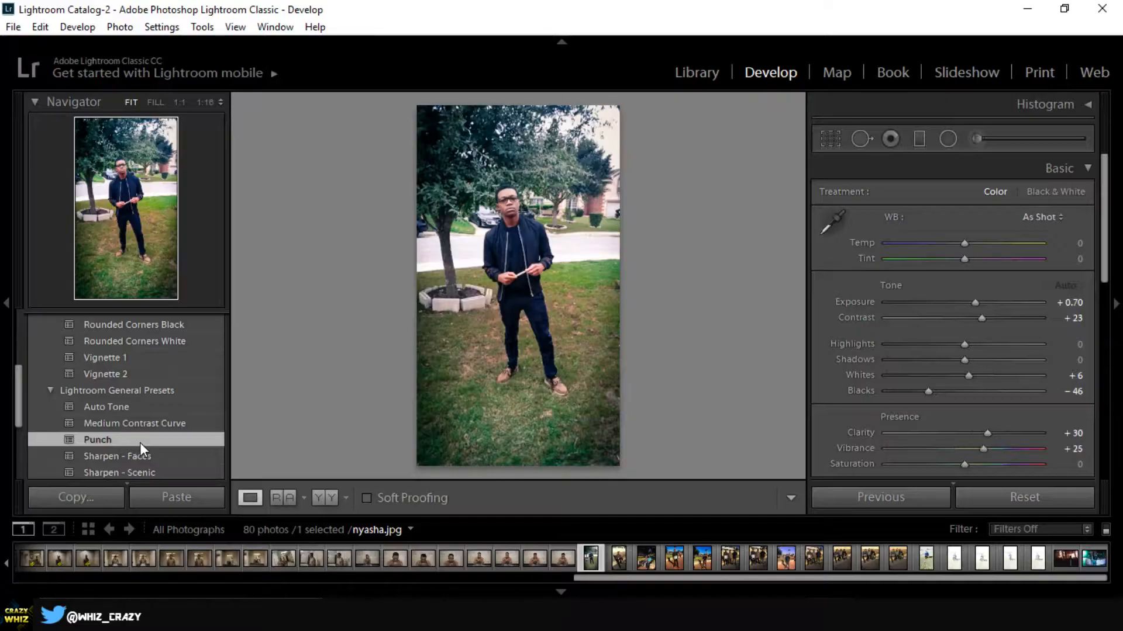
click(138, 456)
scroll(139, 455, down, 3)
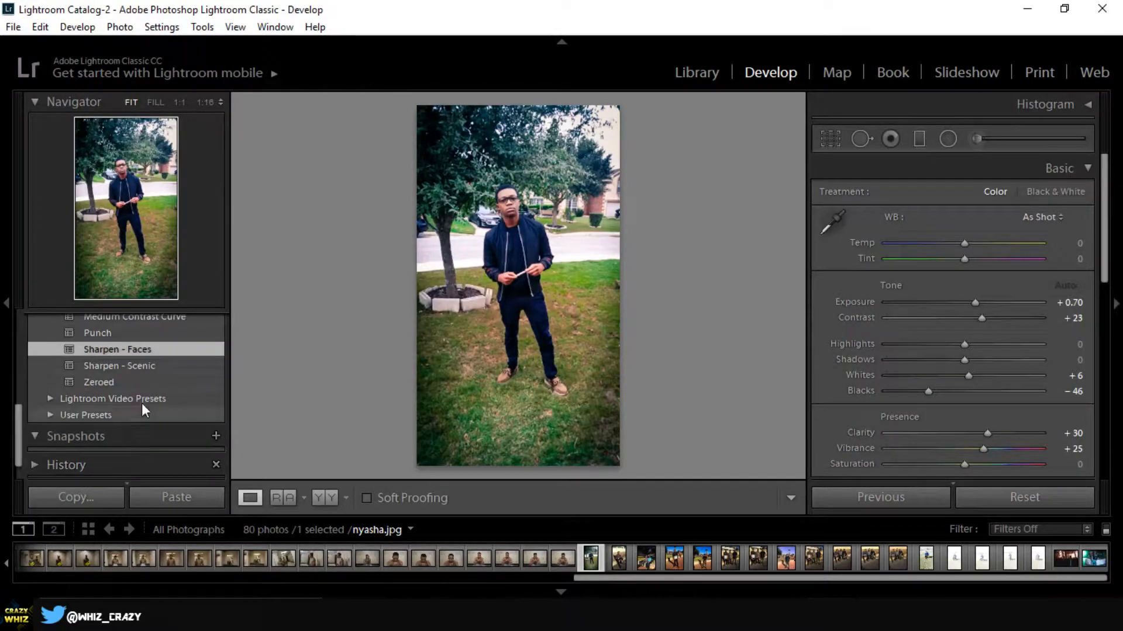
- Collapse the Lightroom General and Effect preset groups and expand the Lightroom Color Presets group
scroll(88, 430, up, 3)
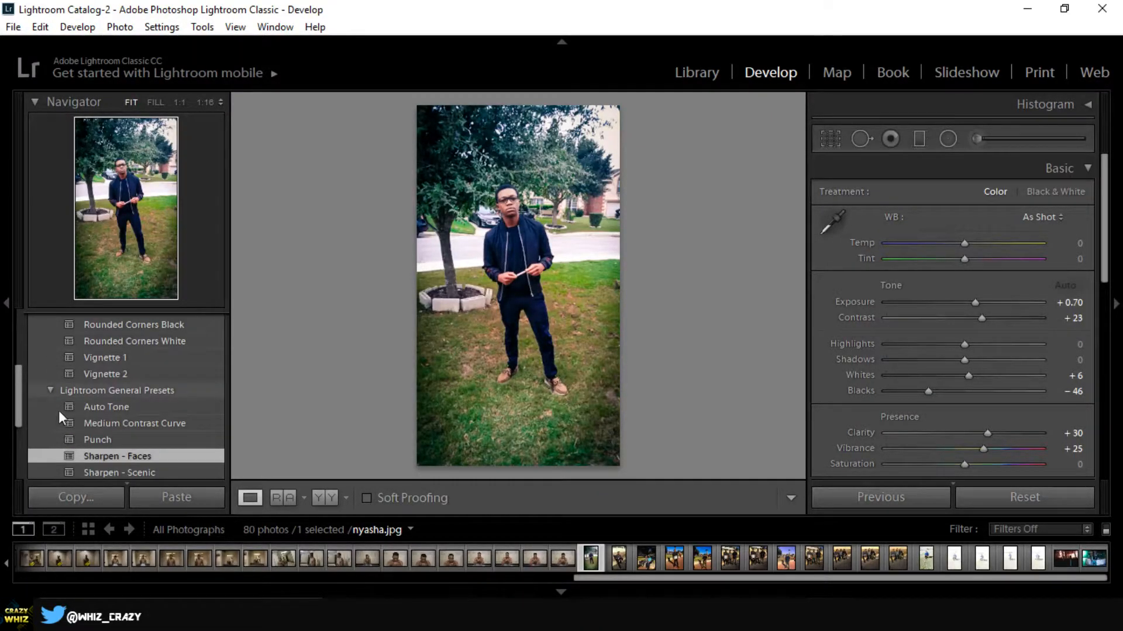
scroll(59, 418, down, 1)
click(50, 355)
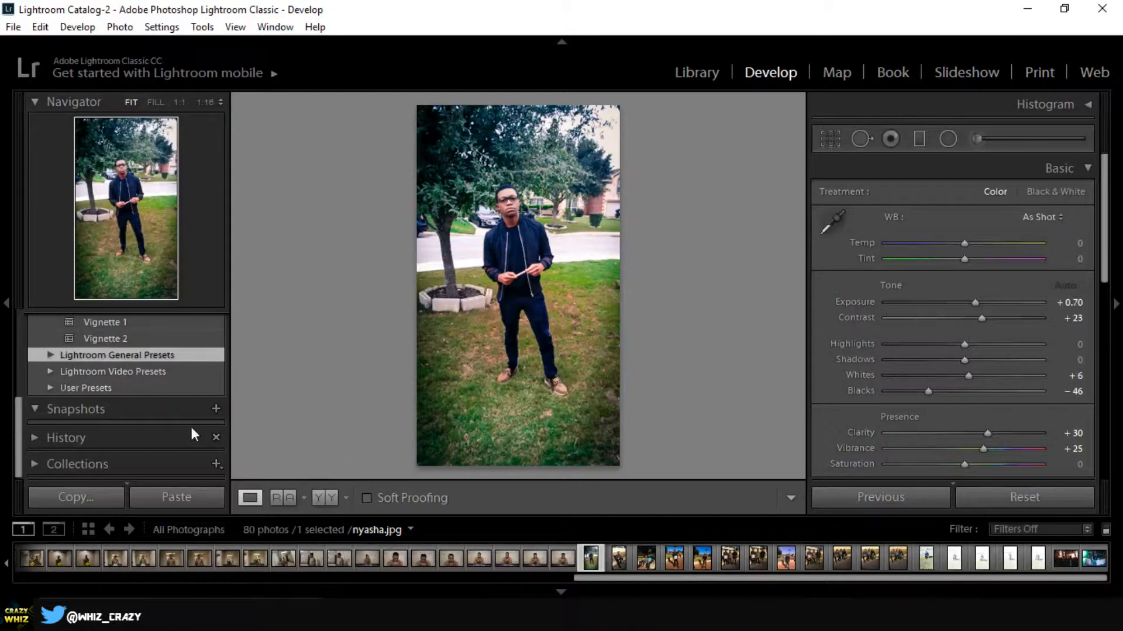
scroll(162, 415, up, 4)
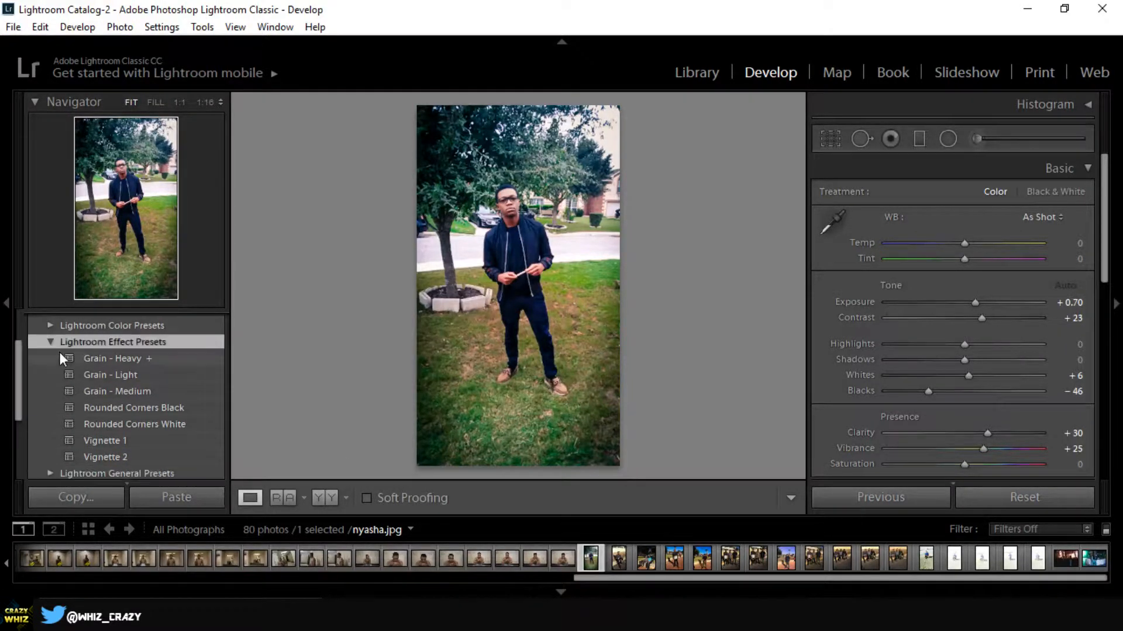
click(50, 341)
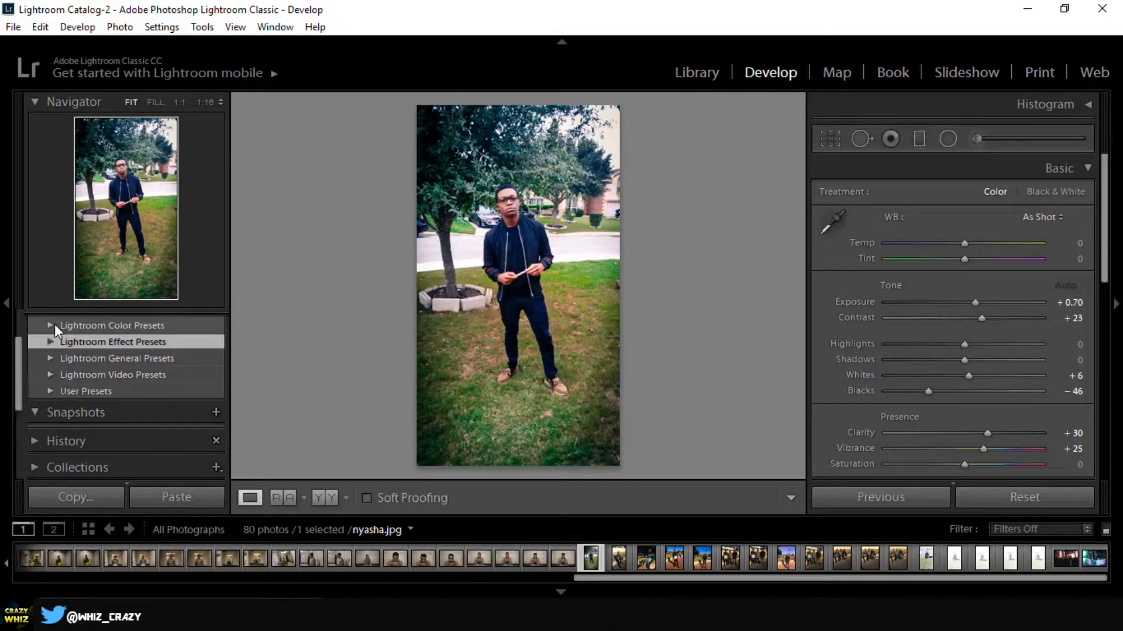
click(55, 325)
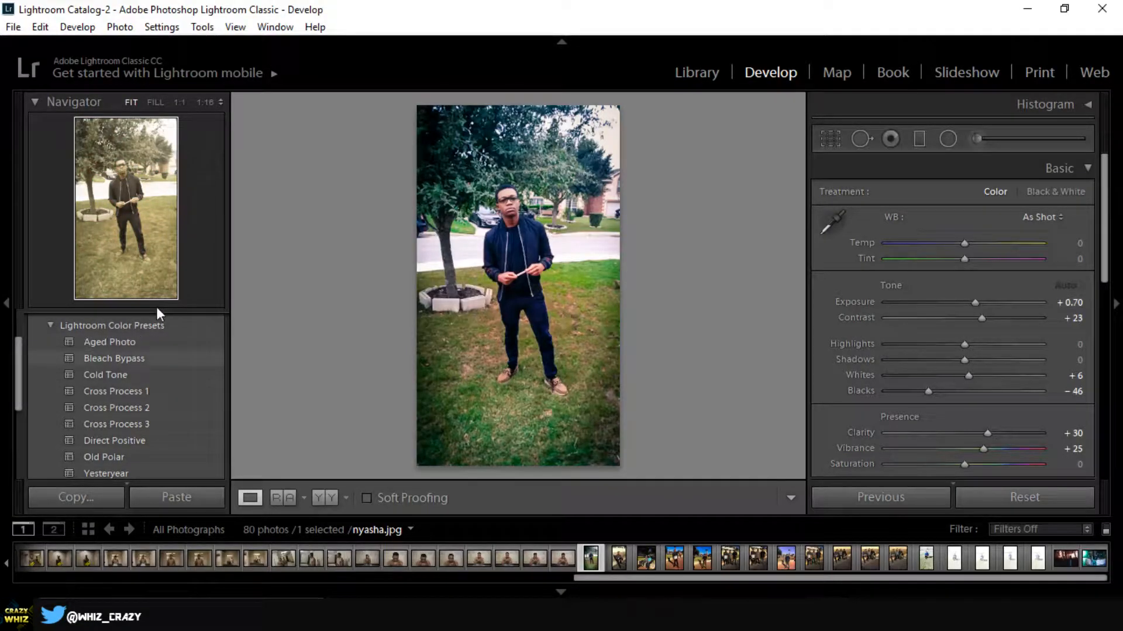
- Try the Aged Photo, Bleach Bypass and Cold Tone color presets, ending with Old Polar applied to the photo
click(107, 341)
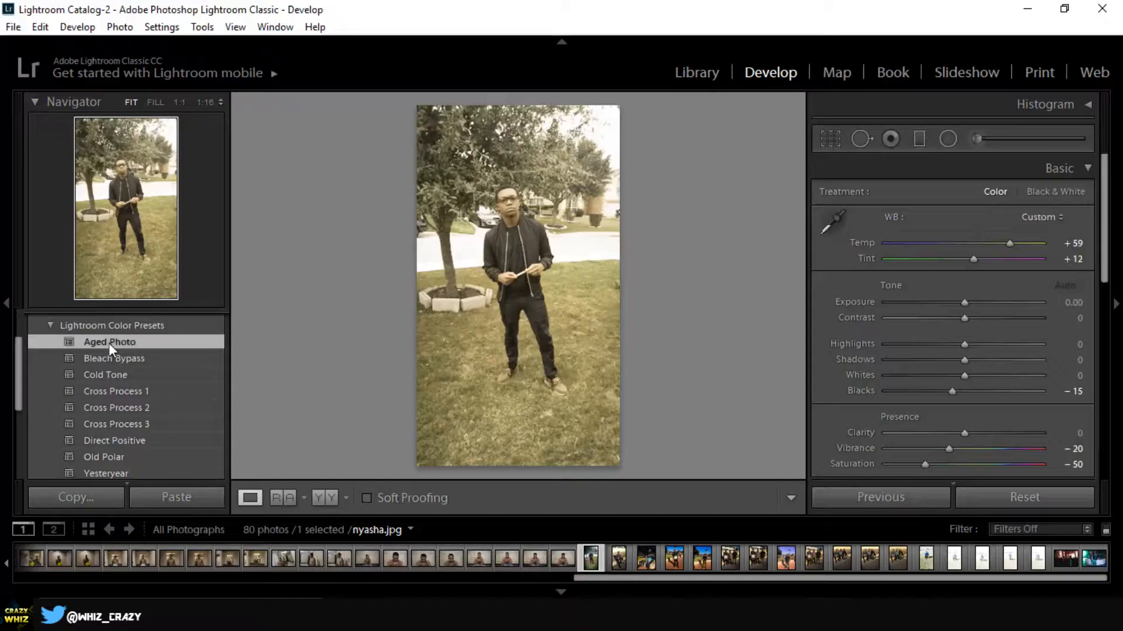
click(132, 358)
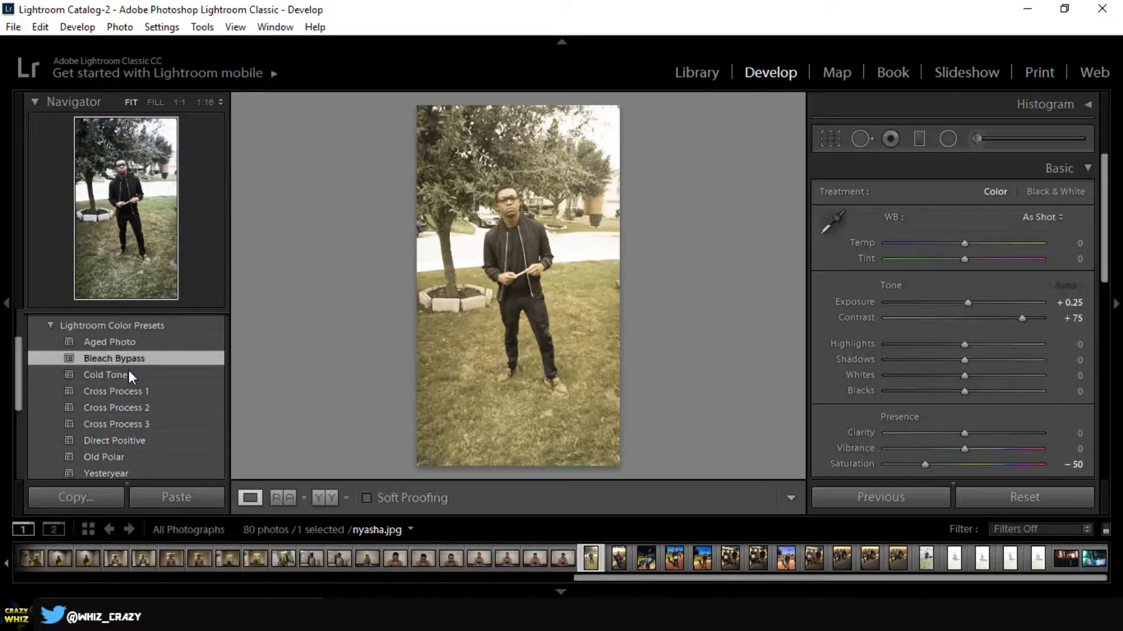
click(127, 377)
scroll(125, 376, down, 2)
click(111, 387)
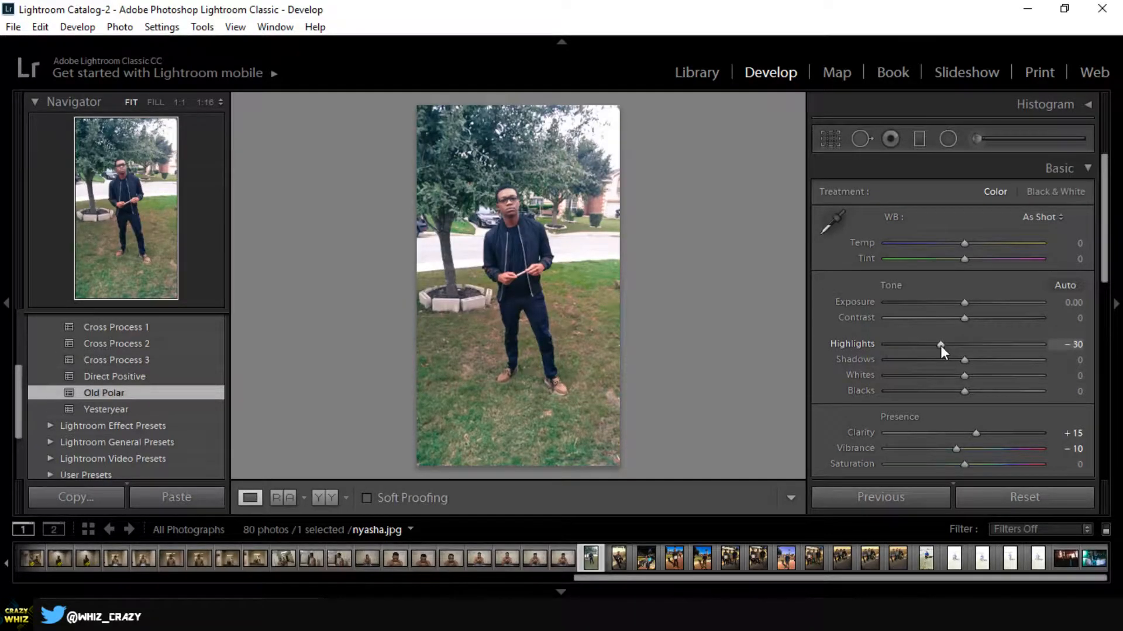
- Set the photo's Highlights to -100 and its white balance Temp to -9, trying higher and lower values of each
drag(940, 345, 928, 348)
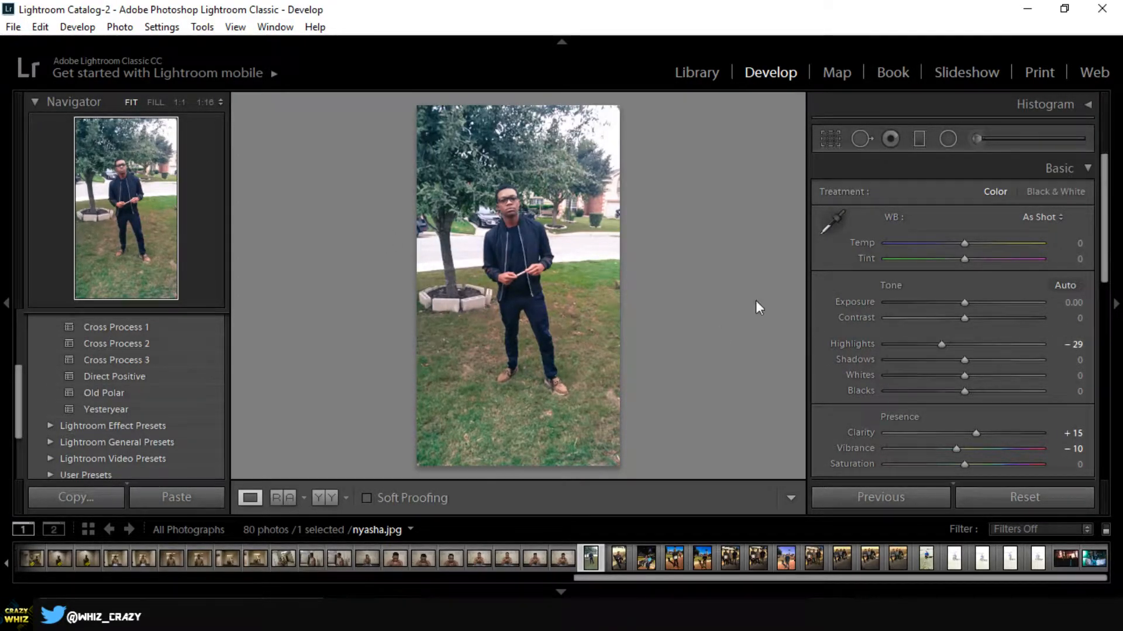
drag(941, 344, 874, 351)
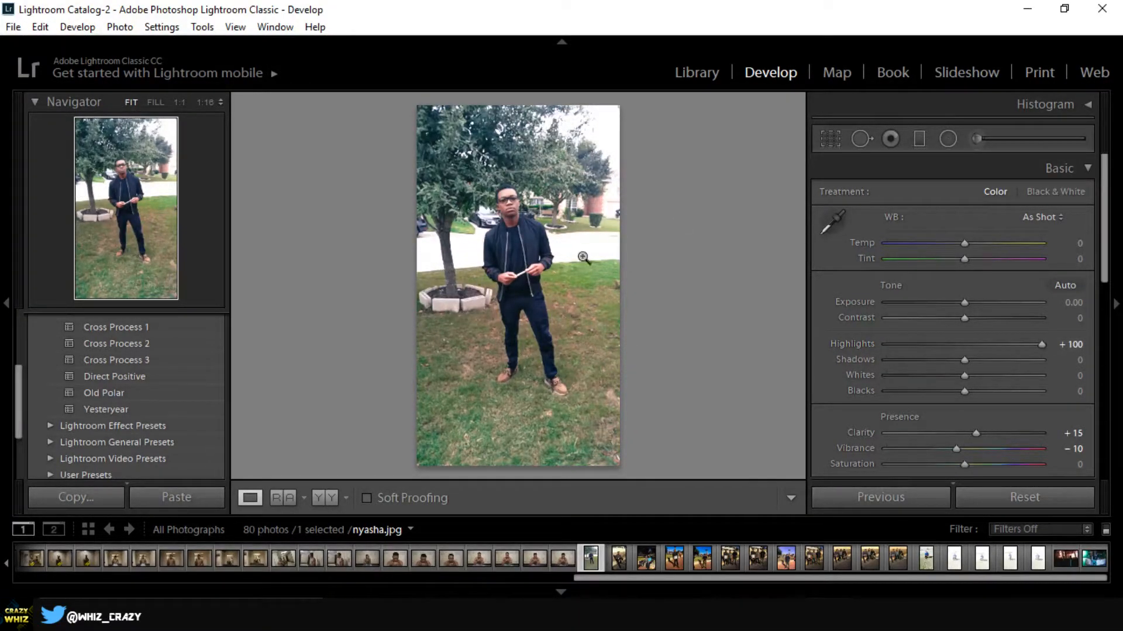
drag(1011, 347, 820, 336)
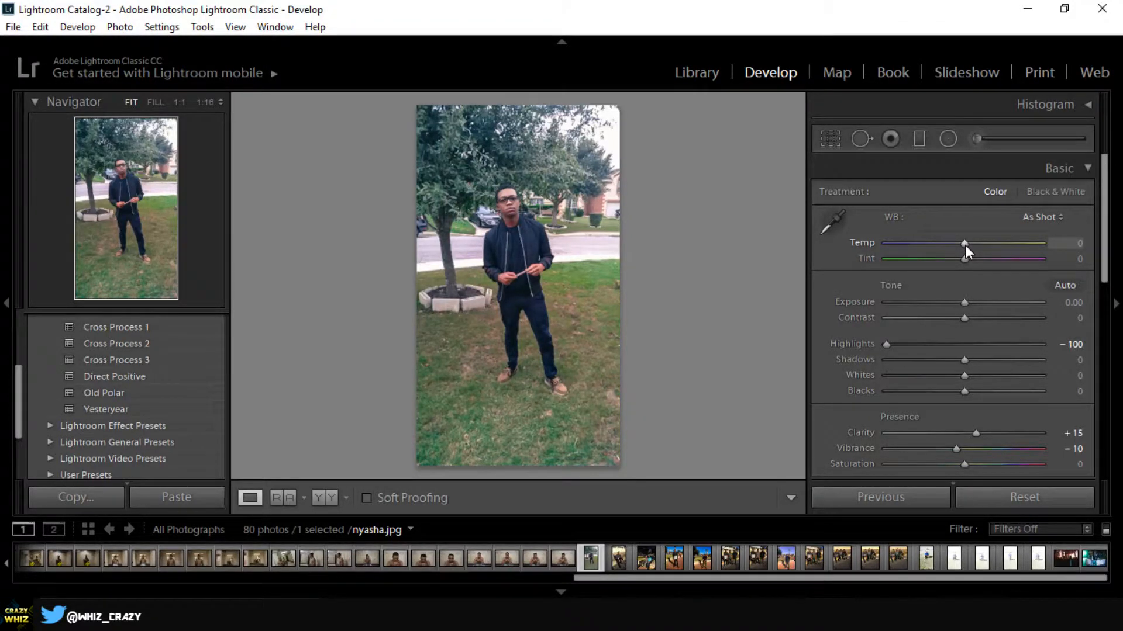
drag(965, 244, 956, 247)
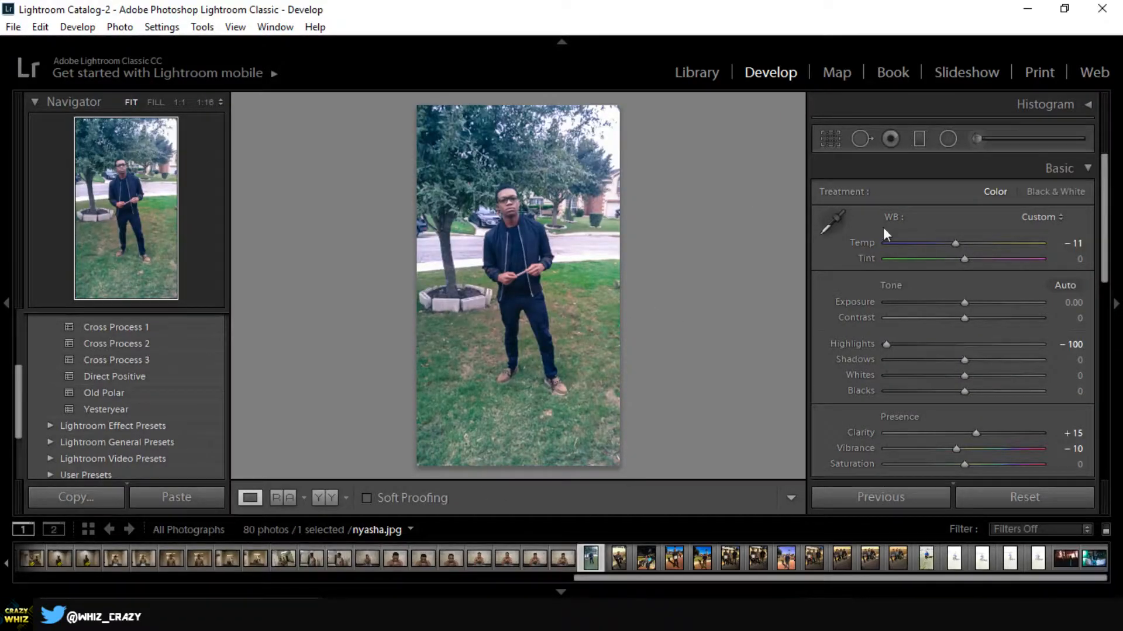
drag(958, 244, 980, 249)
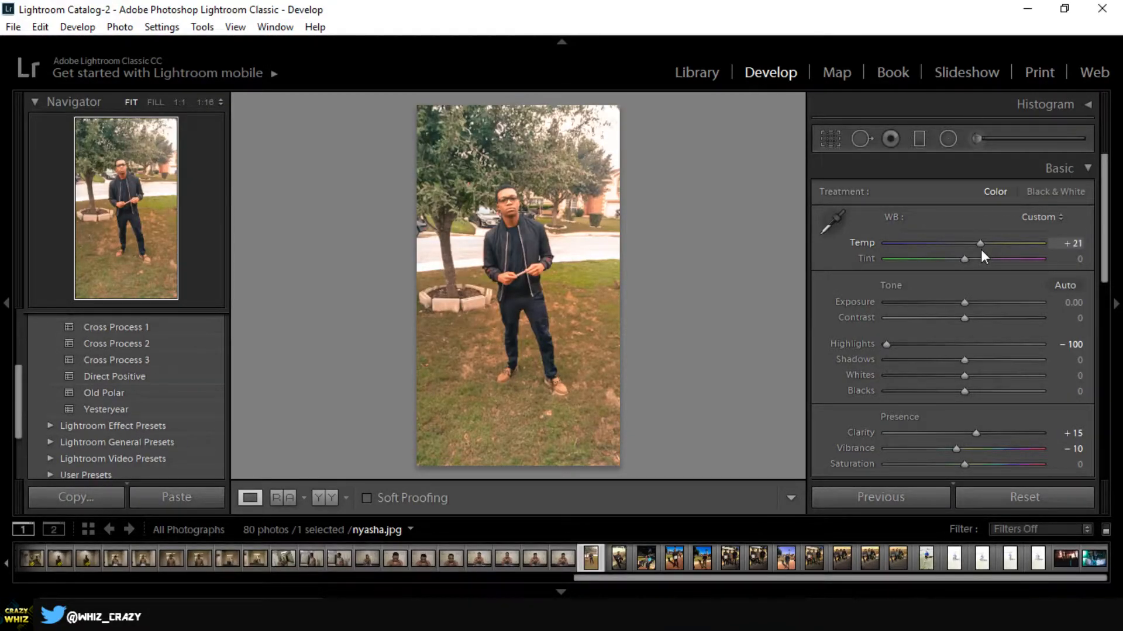
drag(980, 249, 958, 248)
- Try very dark and very bright Exposure values on the photo and settle on -0.50
drag(964, 302, 868, 320)
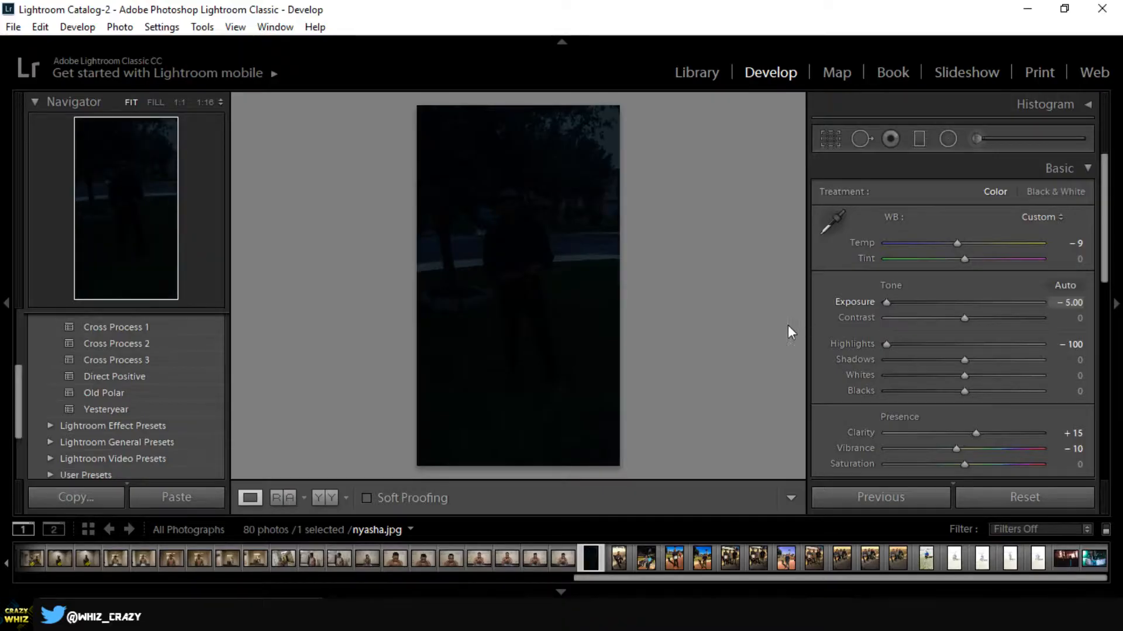
drag(887, 304, 957, 311)
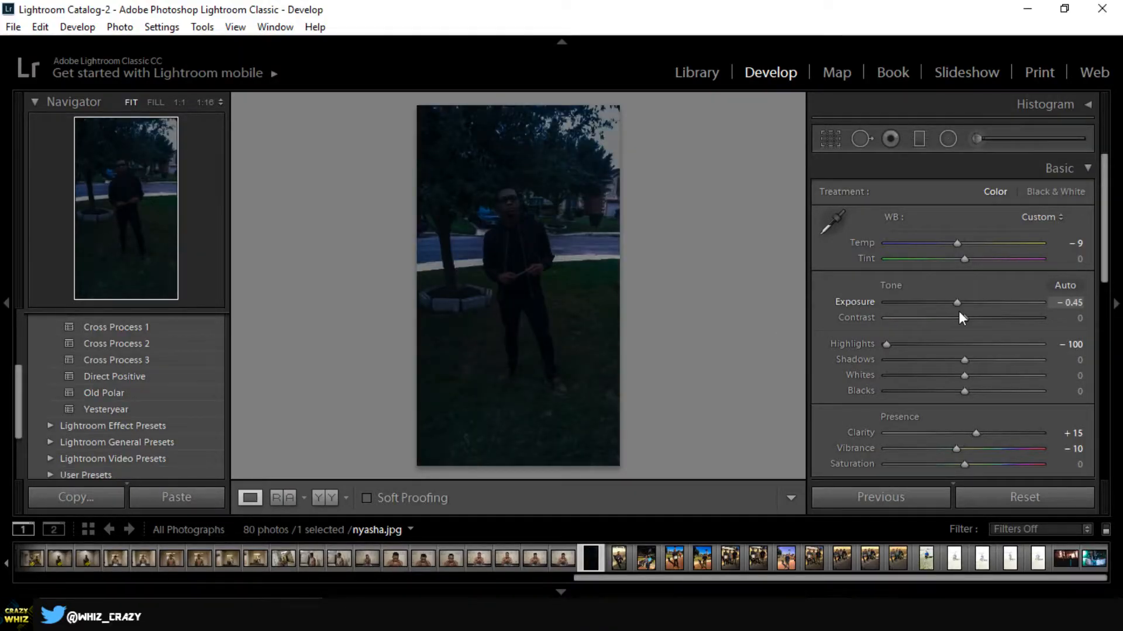
drag(958, 312, 1019, 307)
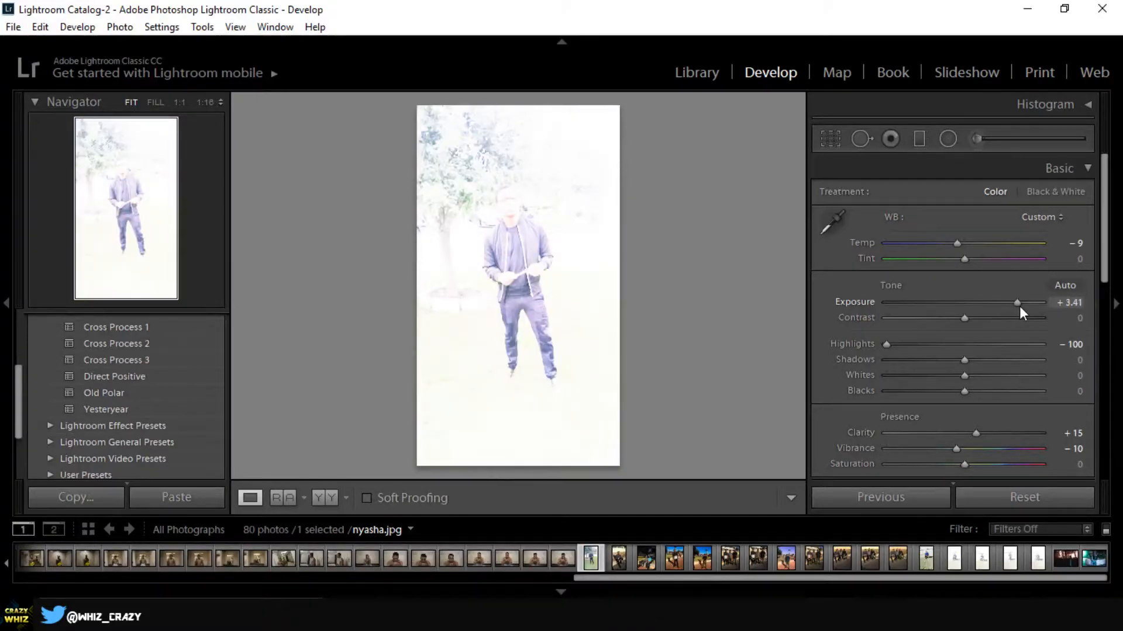
drag(1019, 307, 955, 312)
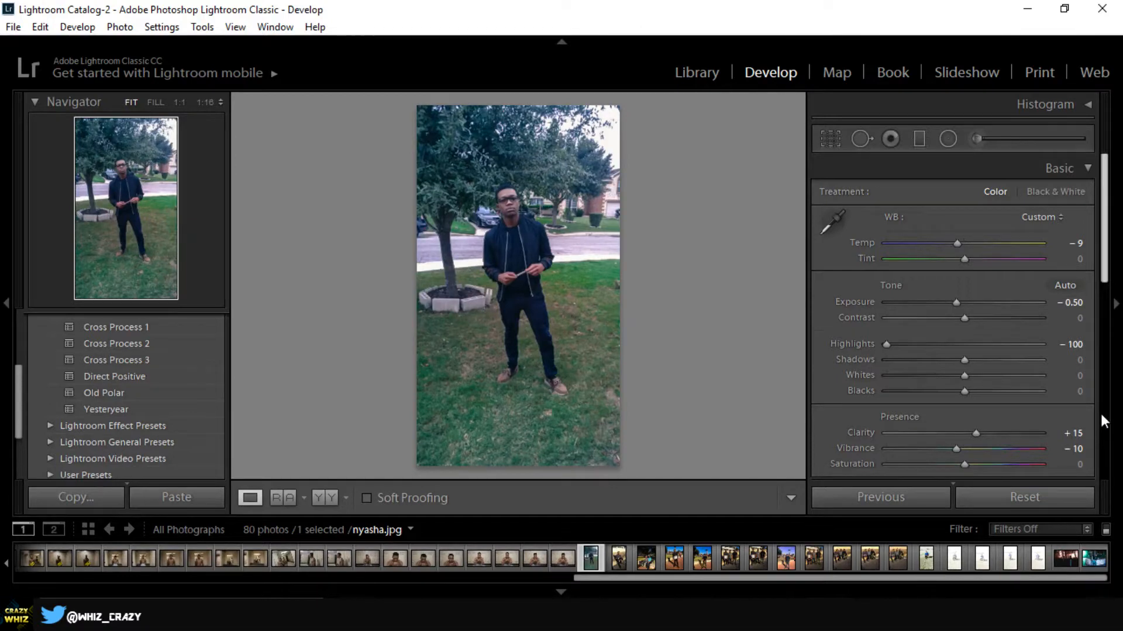
- Try the Shadows adjustment at strong positive and negative values and settle on +29
scroll(1100, 411, down, 2)
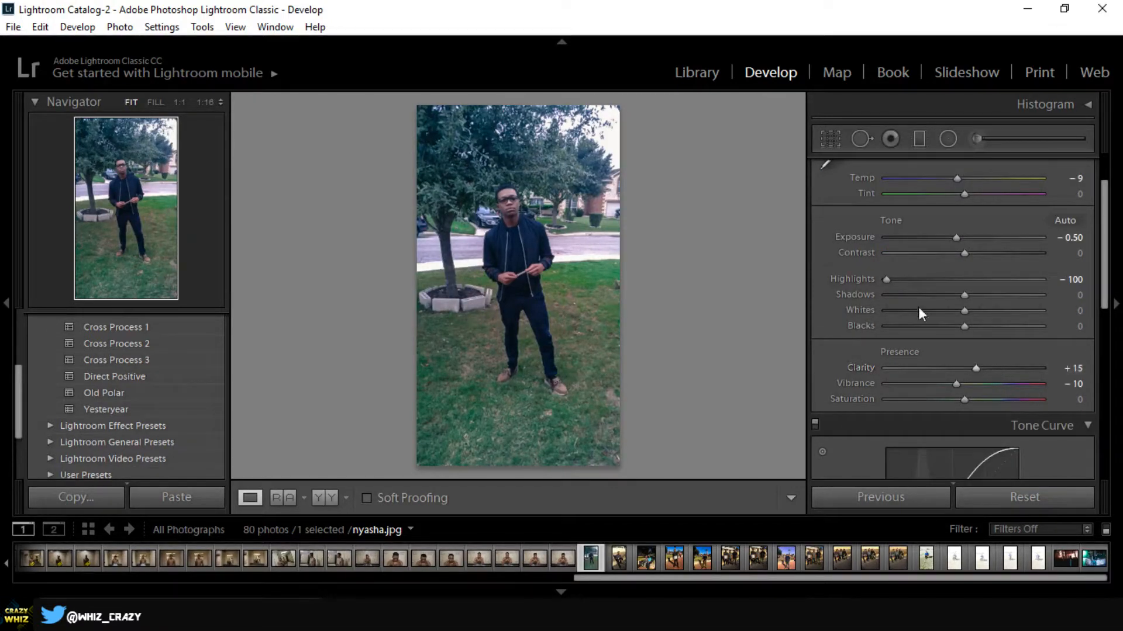
drag(966, 294, 958, 294)
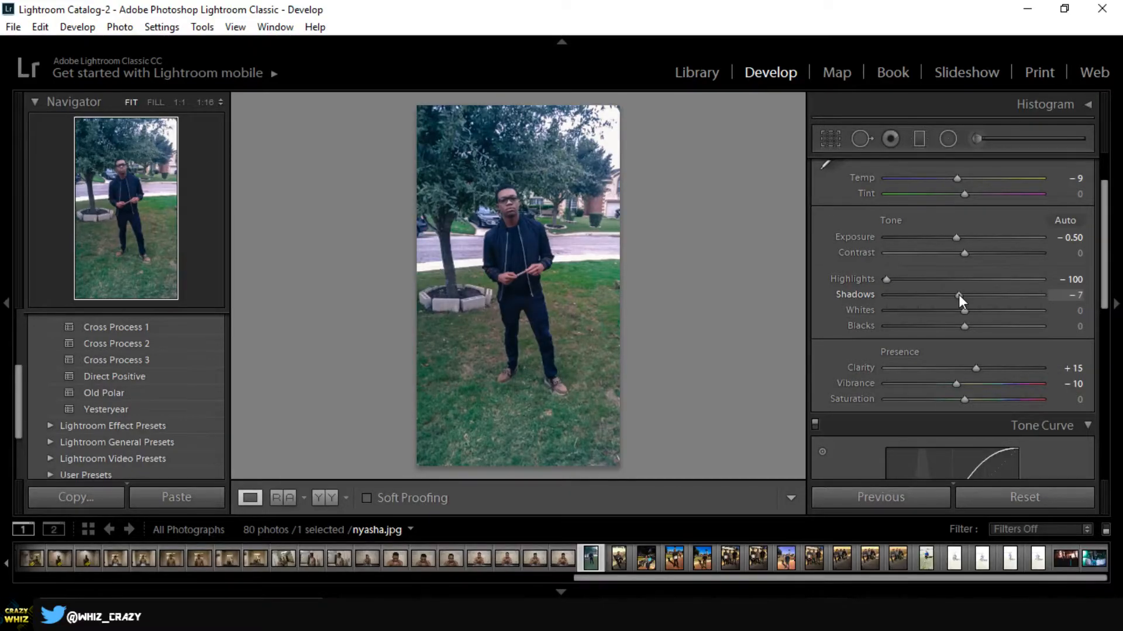
drag(959, 294, 1050, 289)
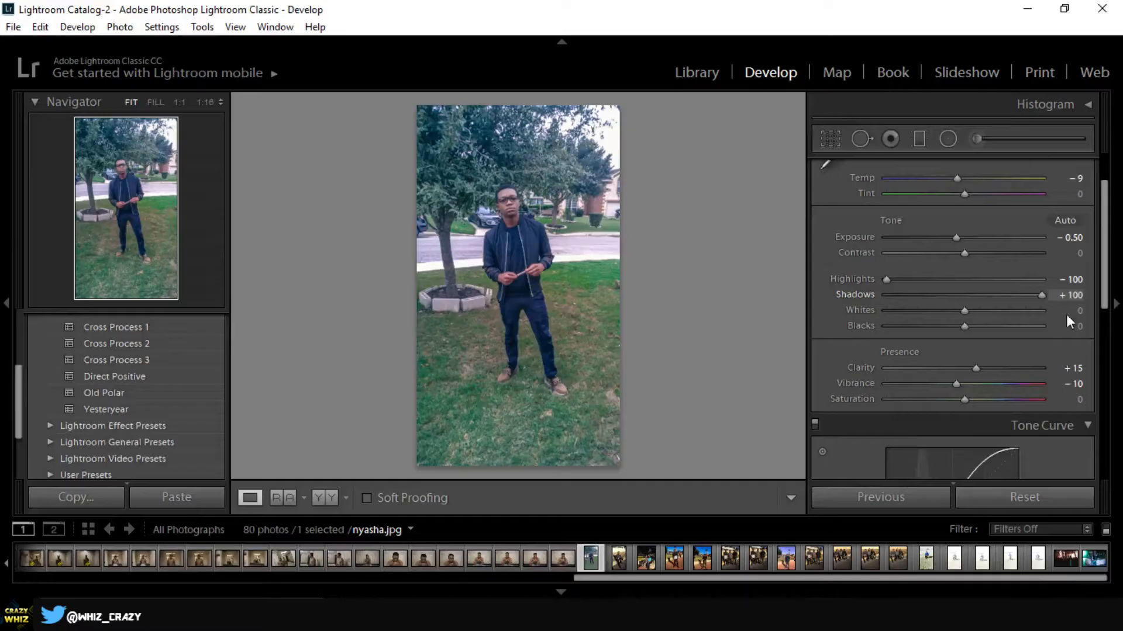
drag(968, 298, 878, 303)
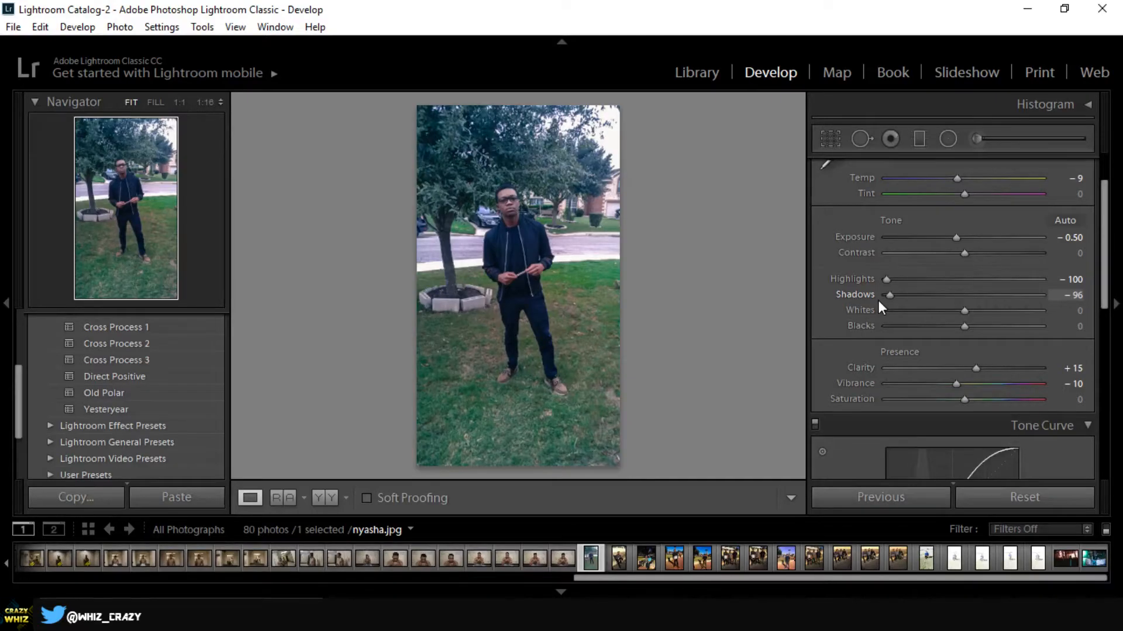
drag(889, 296, 987, 295)
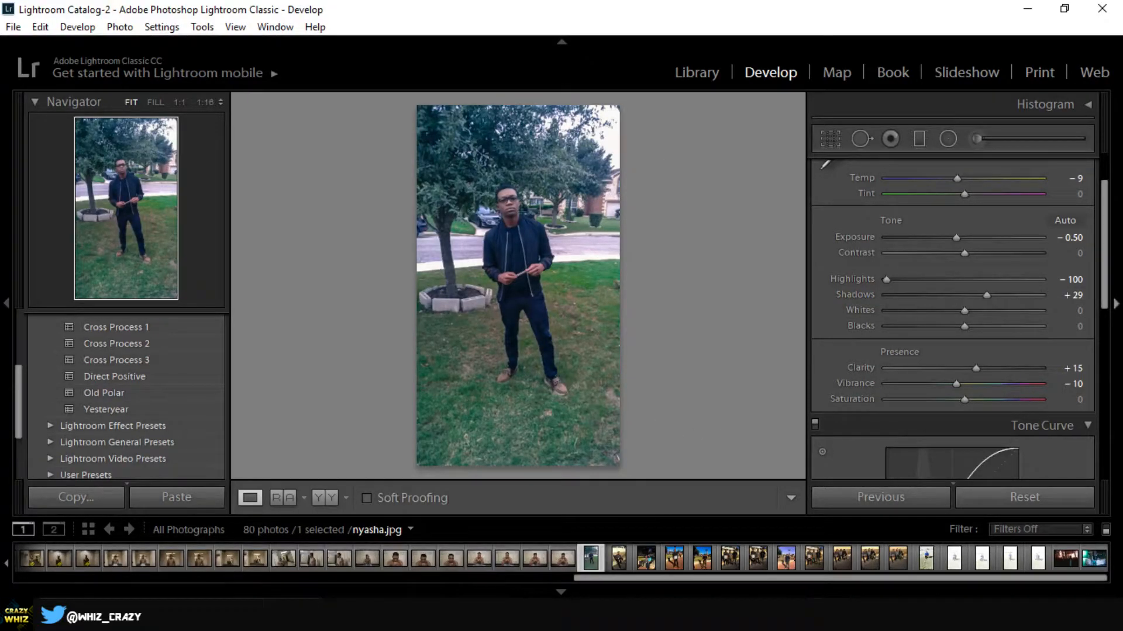
- Try extreme Whites and Blacks values, ending with Whites at +13 and Blacks at -6
drag(1103, 275, 1103, 321)
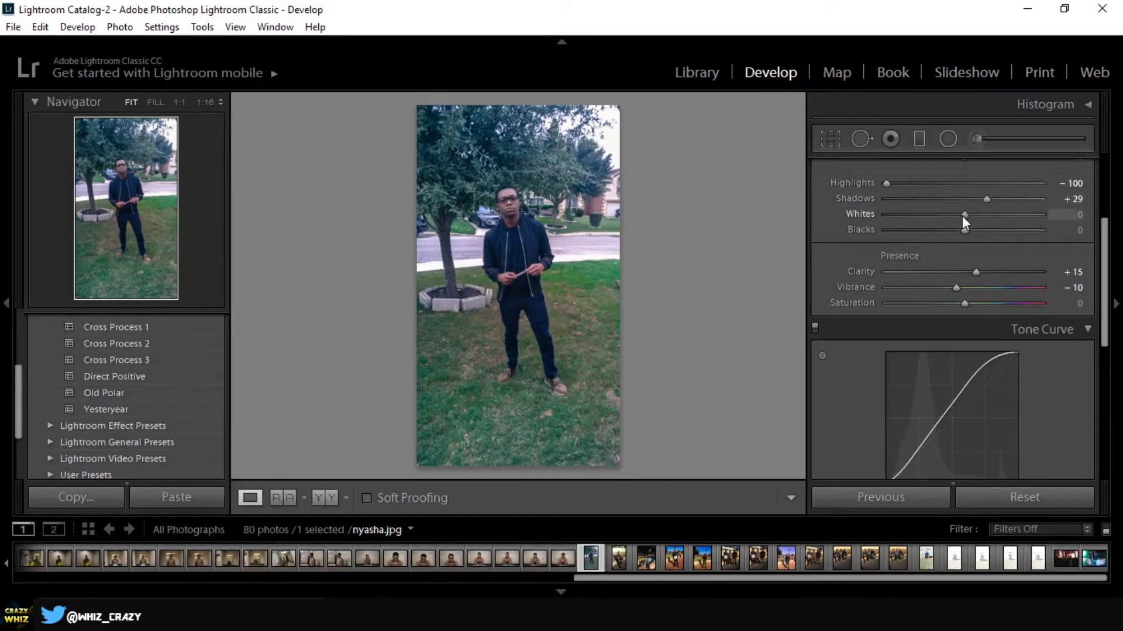
drag(964, 215, 858, 216)
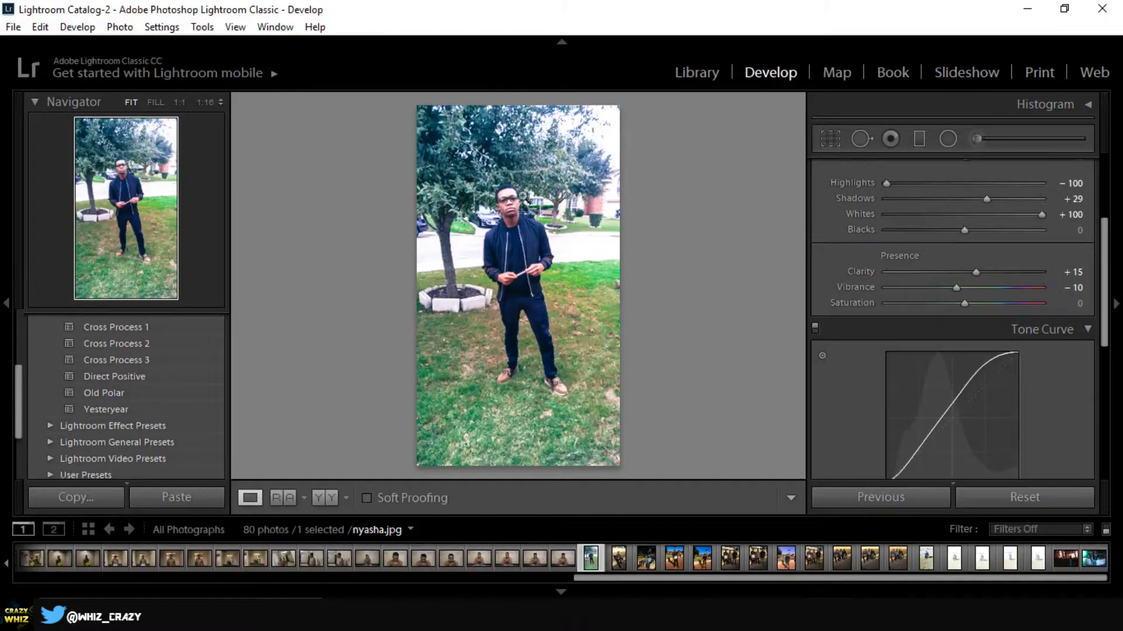
drag(1040, 214, 970, 217)
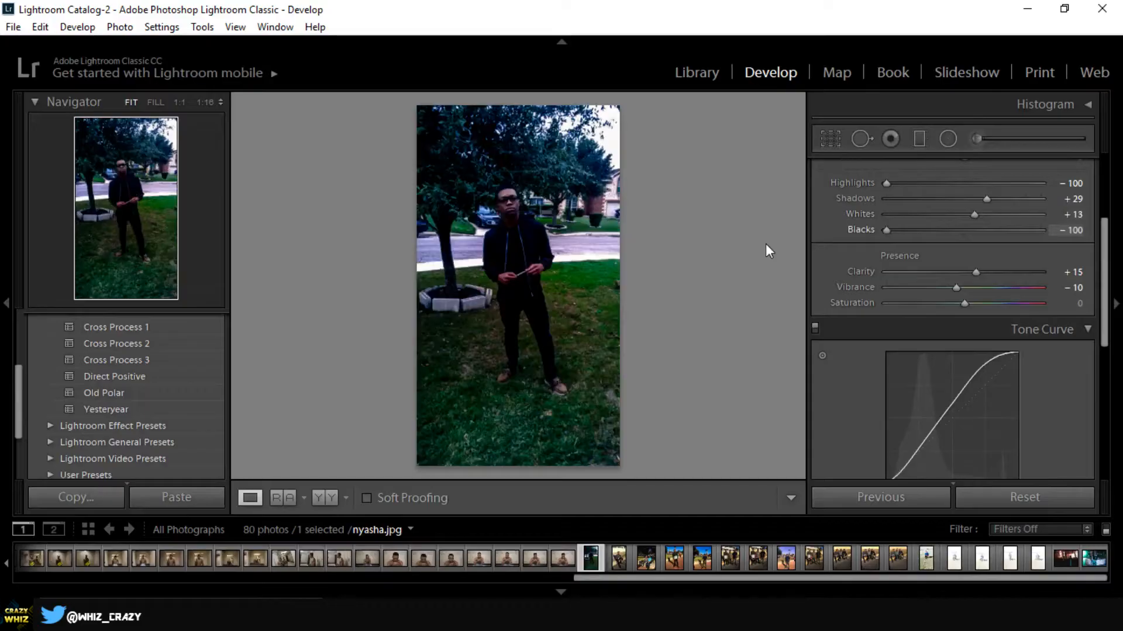
drag(766, 245, 1017, 255)
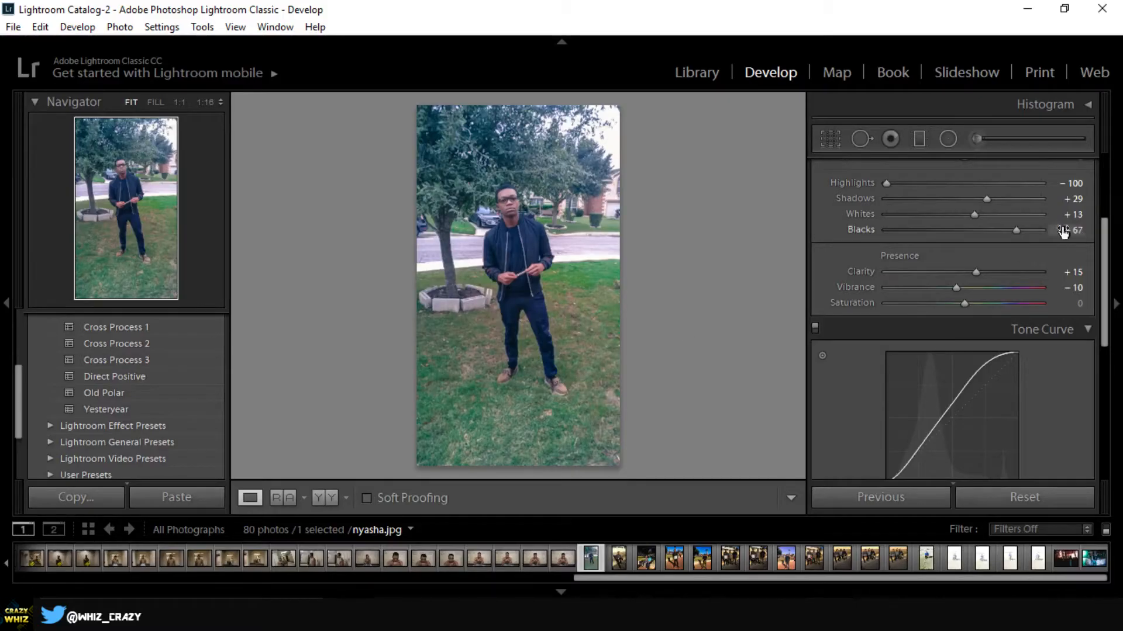
drag(1016, 231, 987, 231)
drag(987, 230, 959, 230)
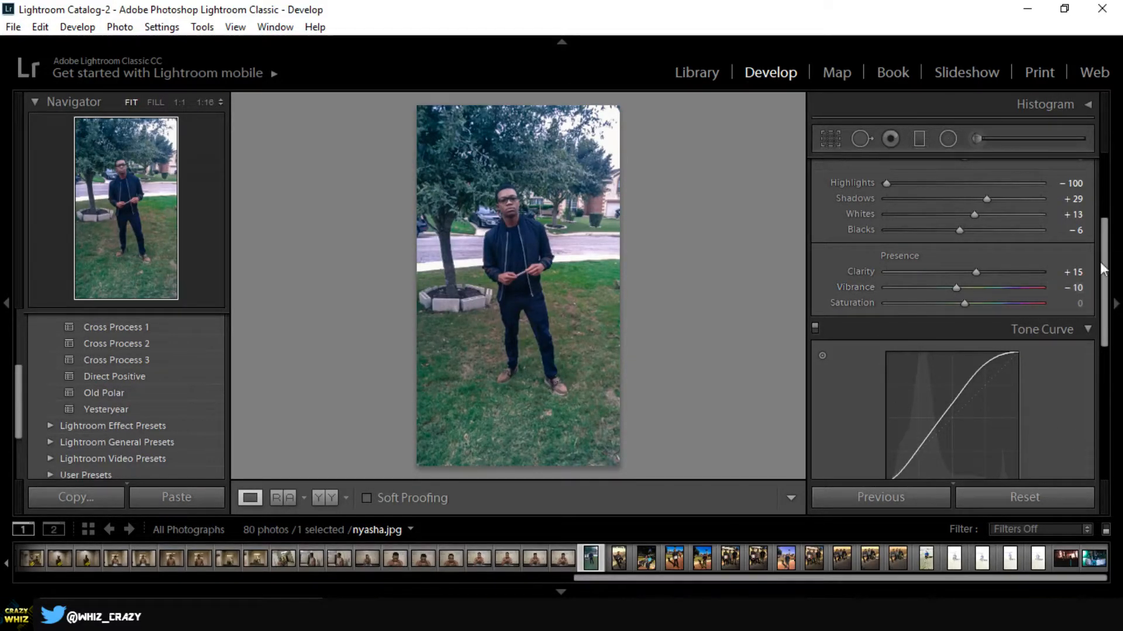
- Crop off the upper and lower edges of the photo evenly at a custom aspect and show it in side-by-side Before/After view
drag(1102, 307, 1117, 377)
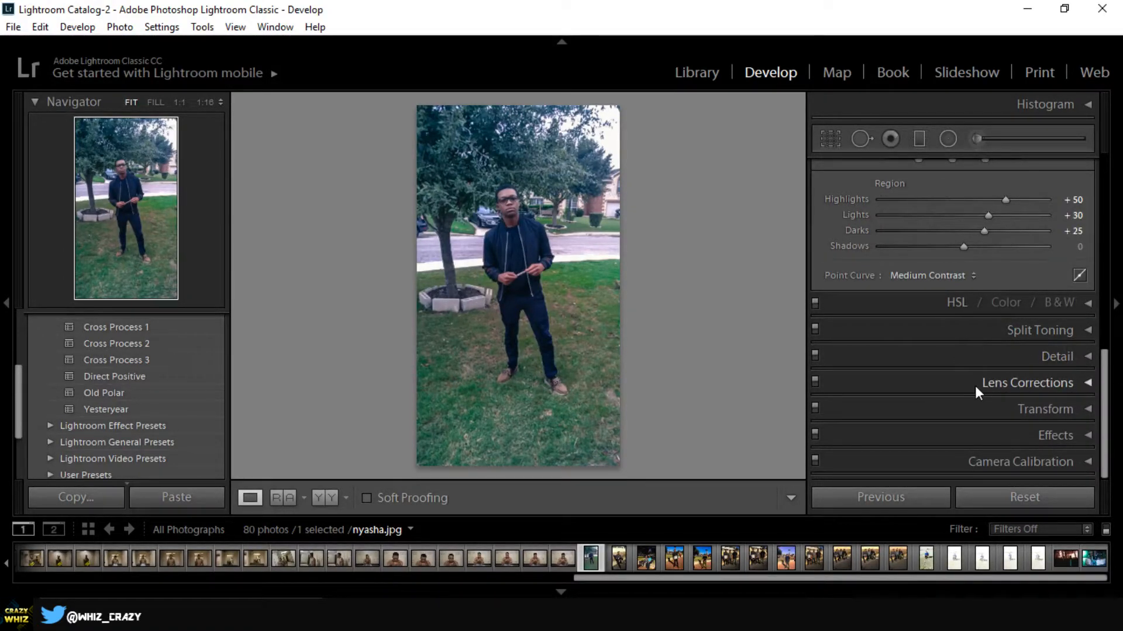
drag(1104, 357, 1095, 157)
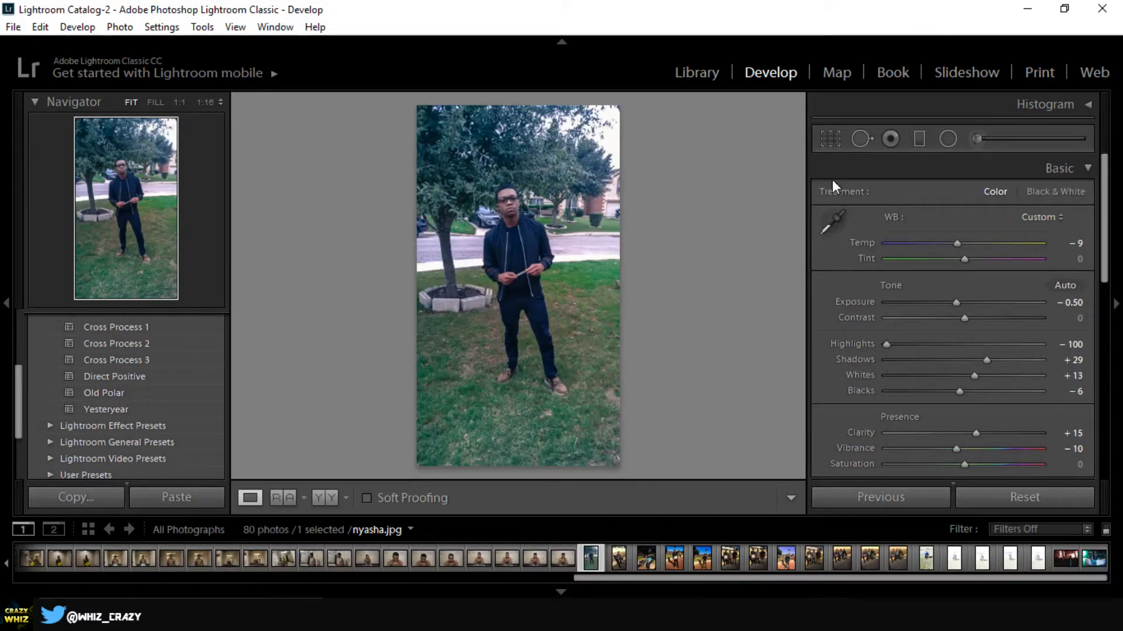
click(826, 138)
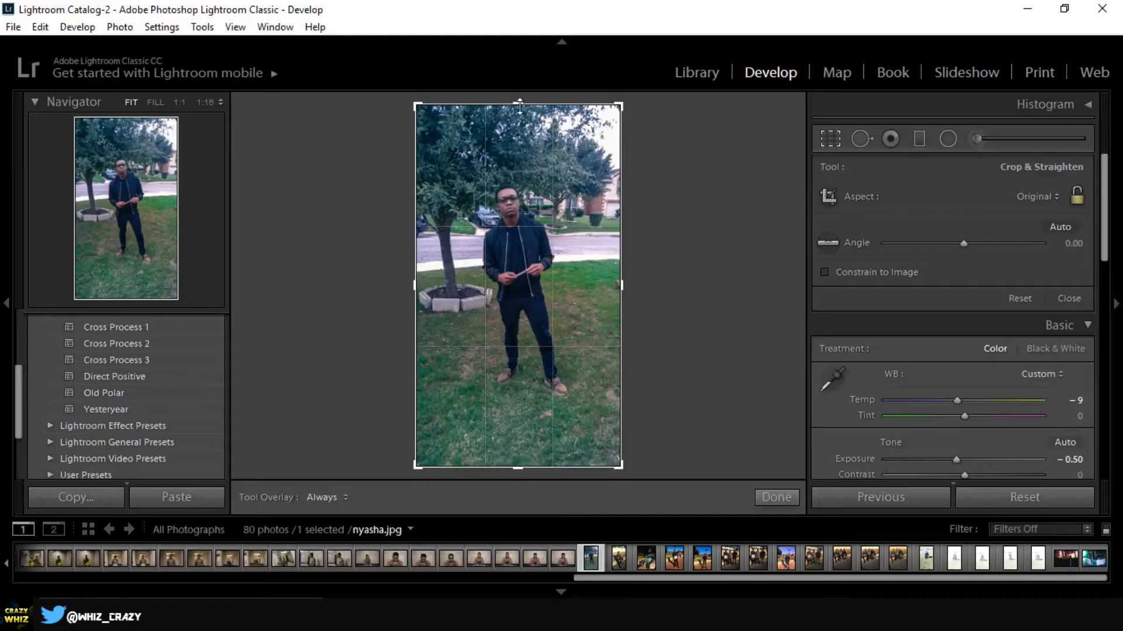
drag(518, 107, 514, 128)
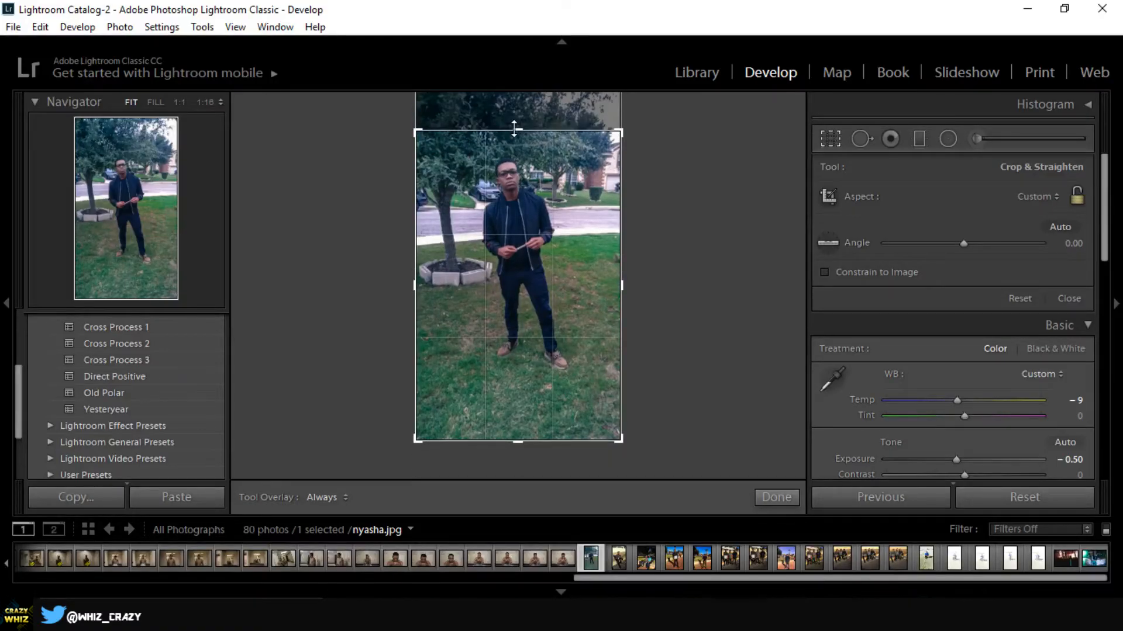
drag(517, 442, 515, 415)
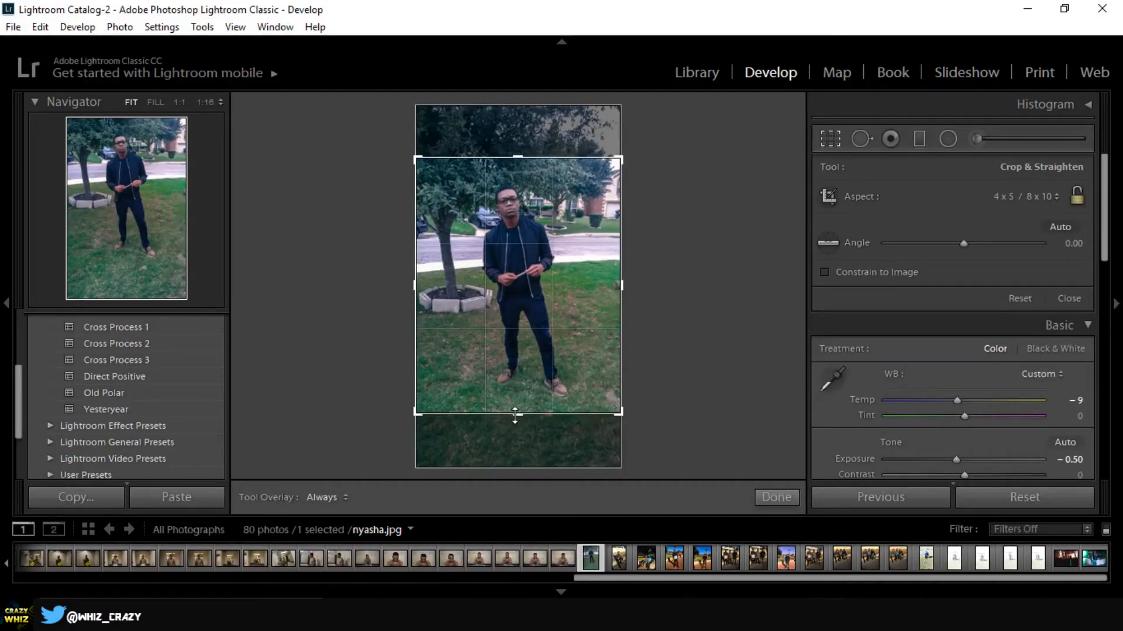
drag(514, 415, 515, 421)
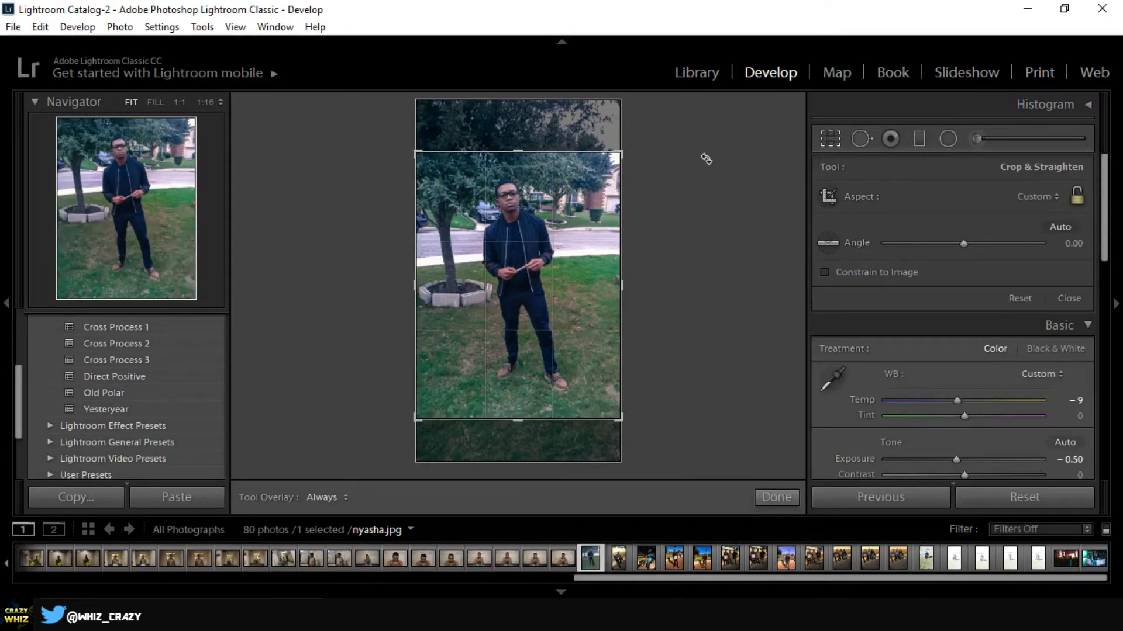
key(Return)
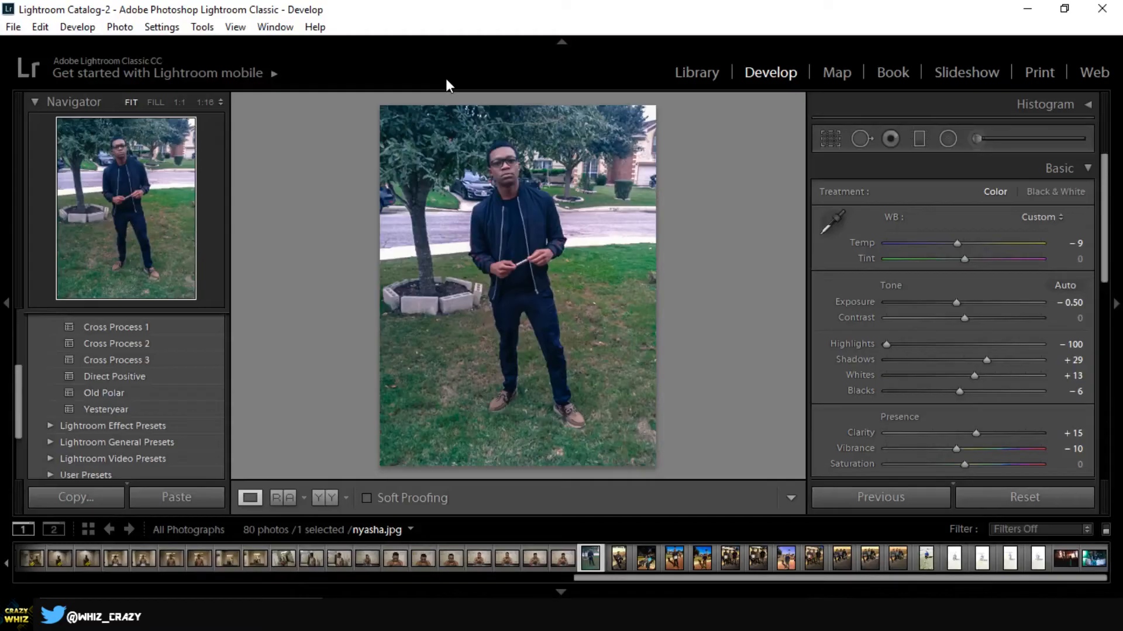
click(331, 498)
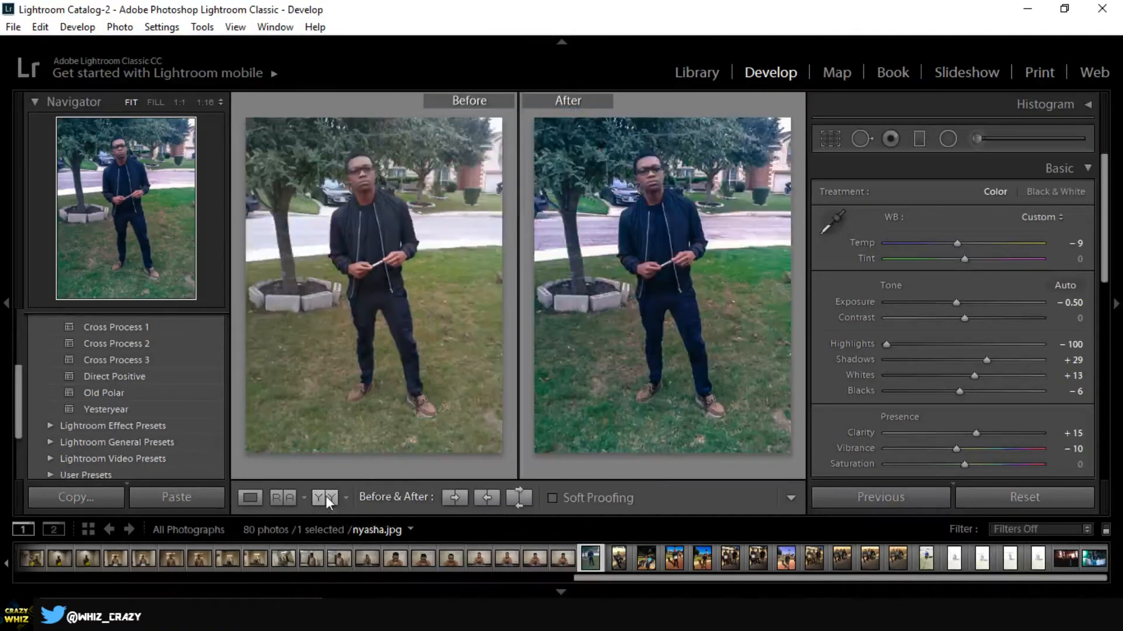